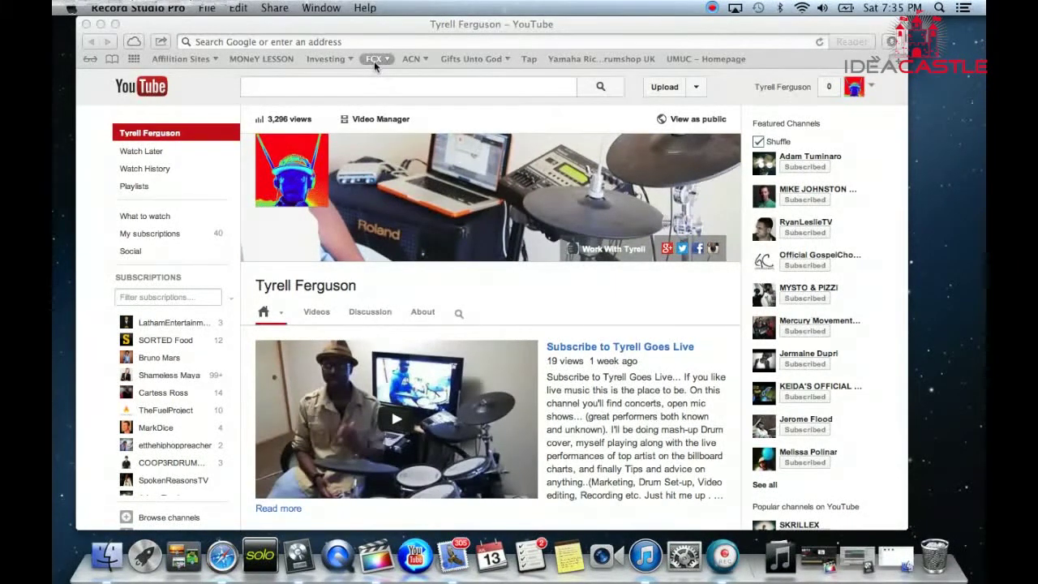
scroll(410, 185, "down", 2)
scroll(410, 185, "down", 3)
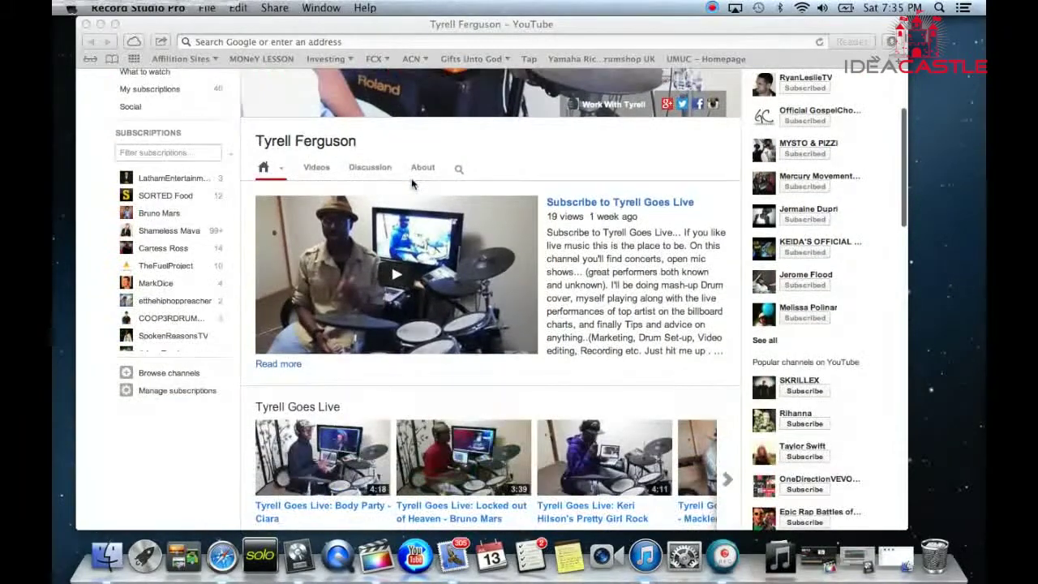
scroll(411, 185, "down", 3)
scroll(410, 184, "down", 1)
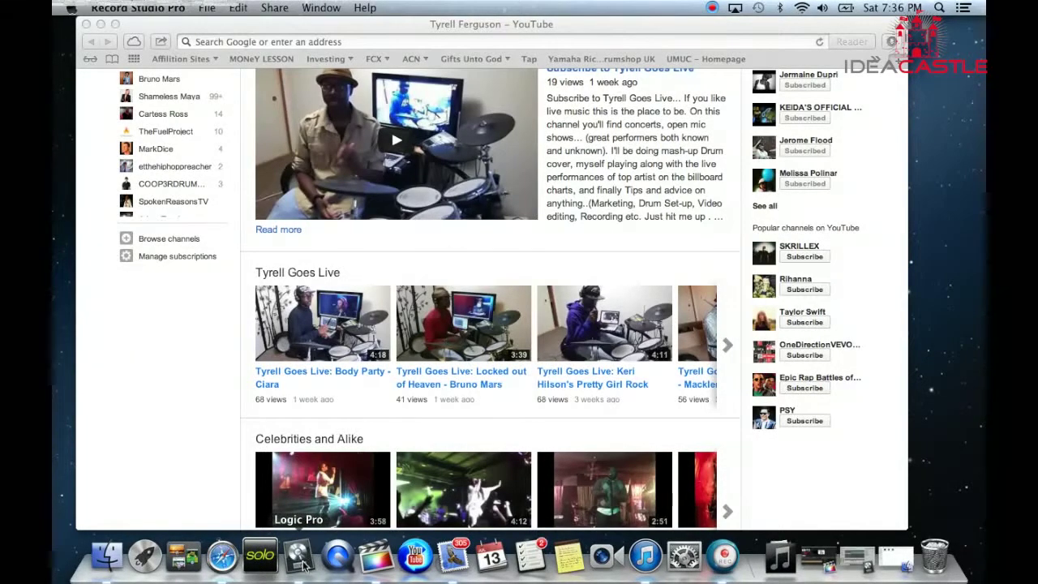
Step: Launch MacX YouTube Downloader and return to the YouTube channel page in Safari
left_click(416, 560)
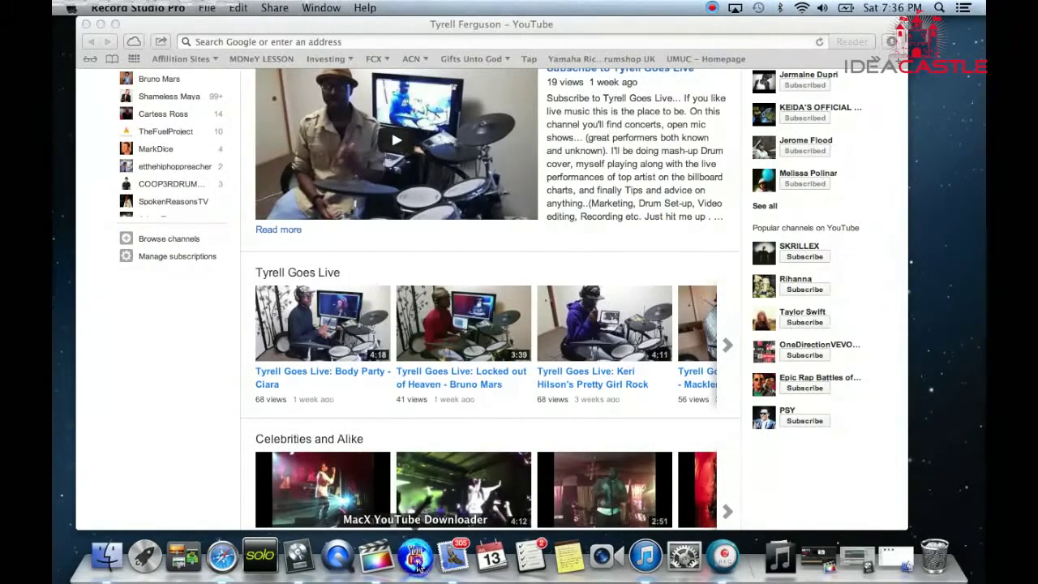
left_click(196, 411)
scroll(327, 210, "up", 8)
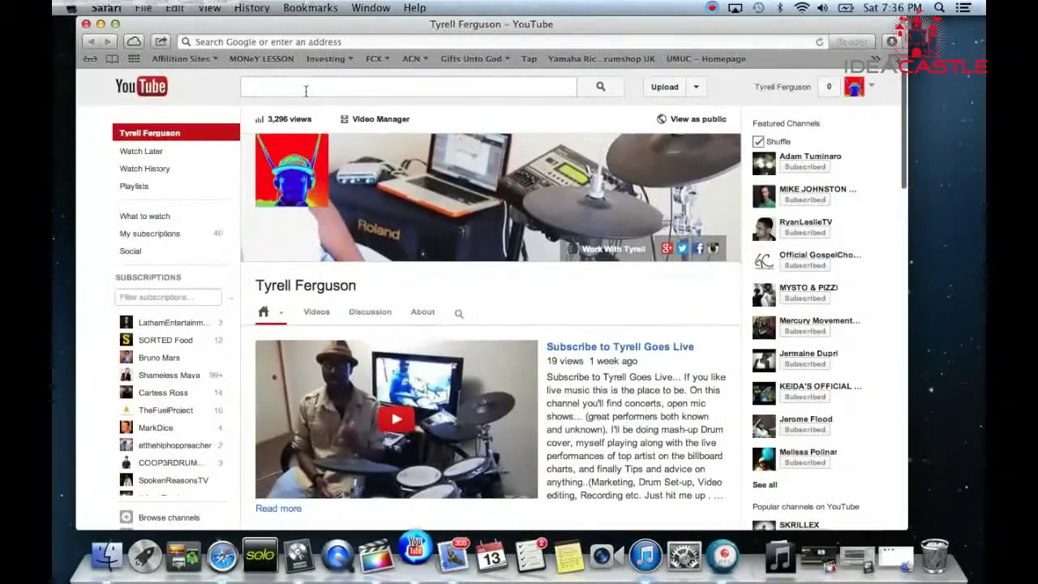
Step: Search YouTube for "justin timberlake mirrors live" and open the "Live - iHeartRadio 2013" High Quality video
left_click(305, 90)
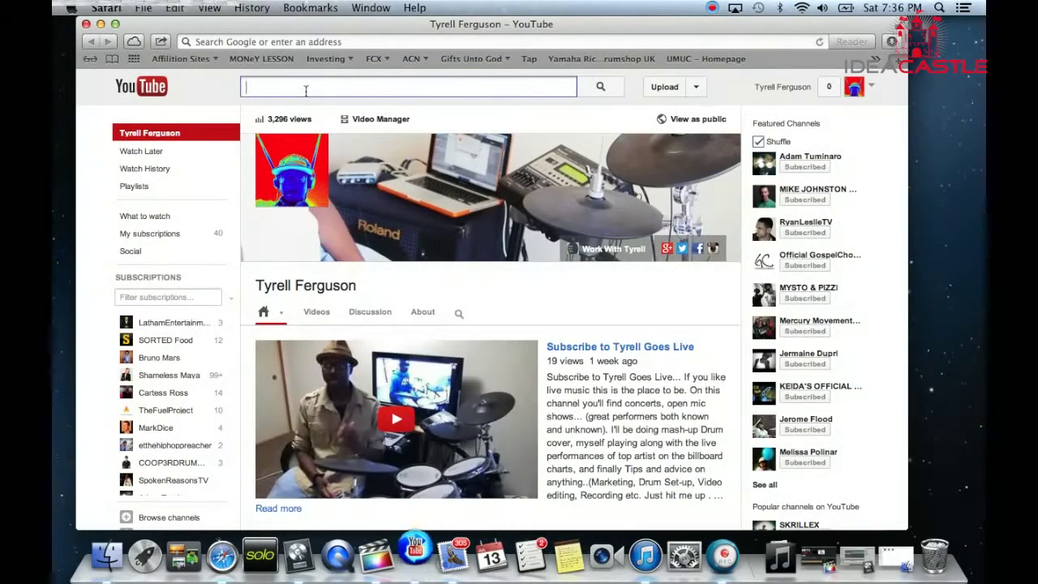
type("j")
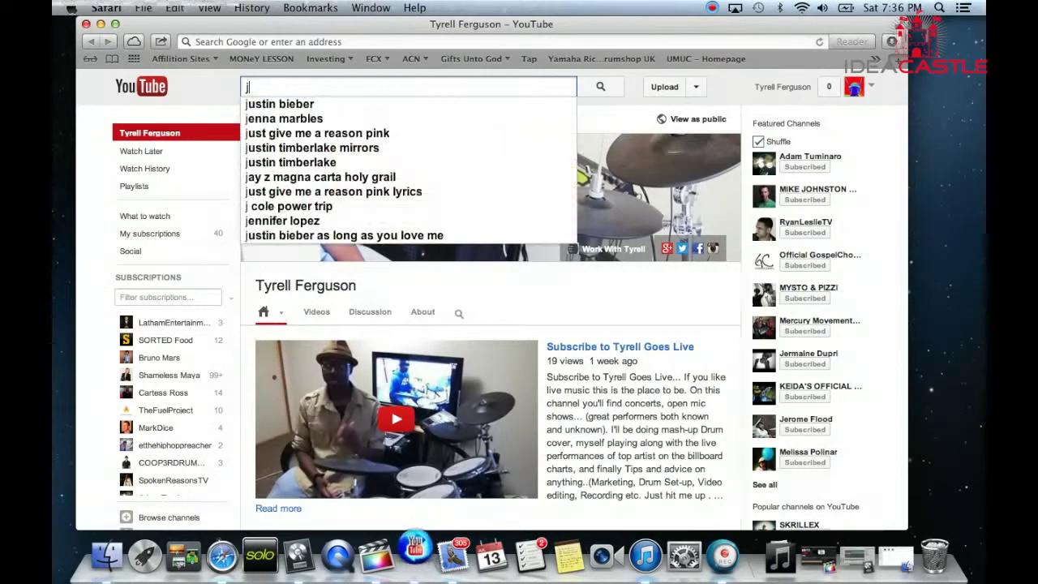
type("ustin")
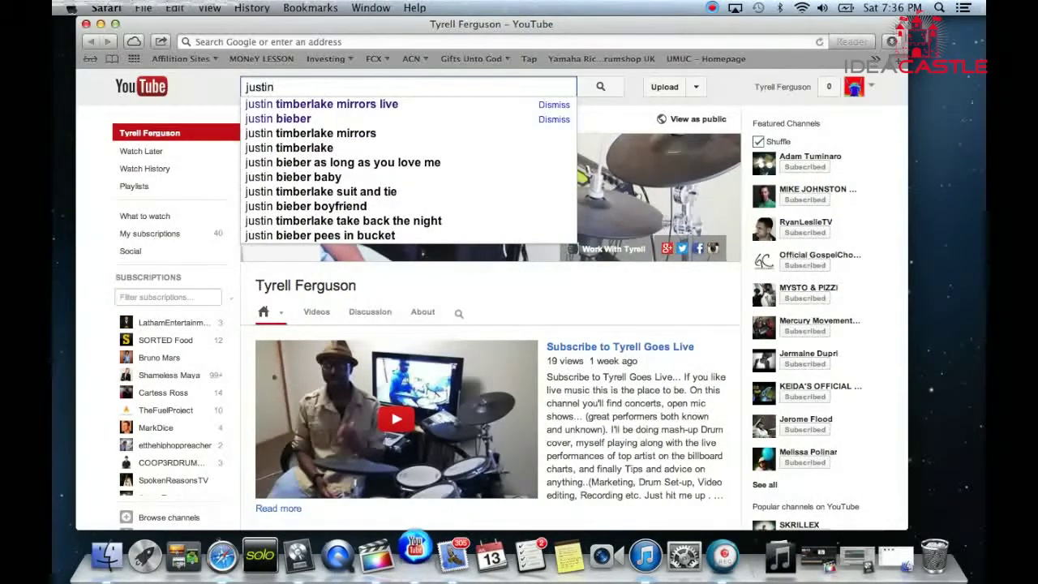
left_click(350, 109)
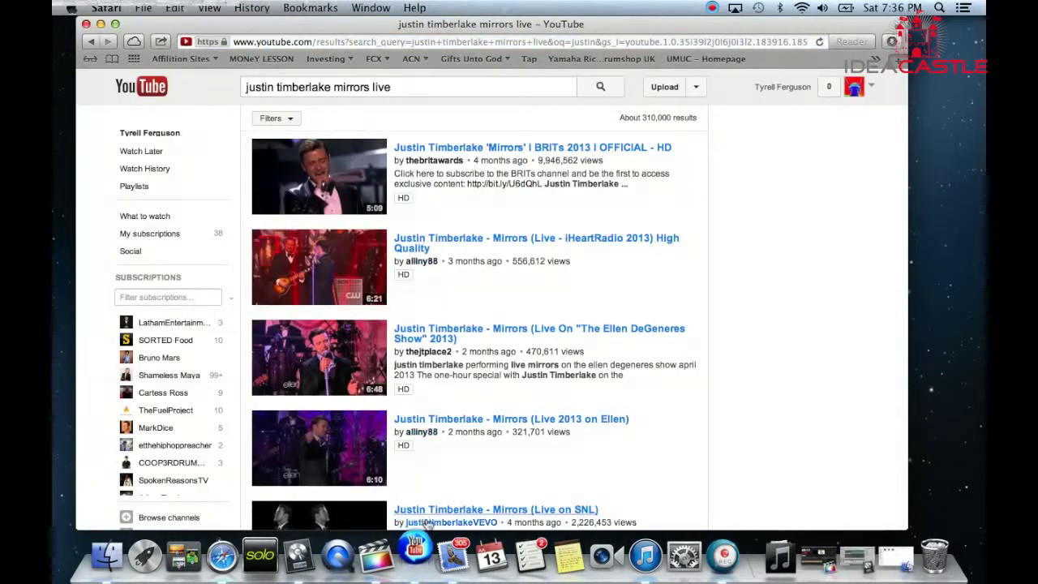
left_click(470, 240)
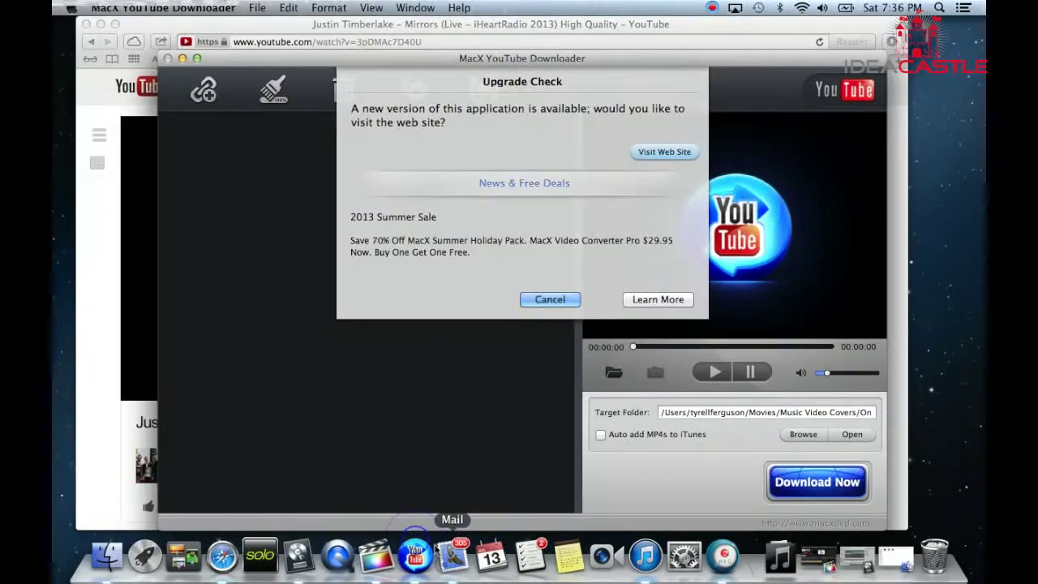
Step: Dismiss the downloader's upgrade offer and pause the advertisement playing on the video page in Safari
left_click(545, 300)
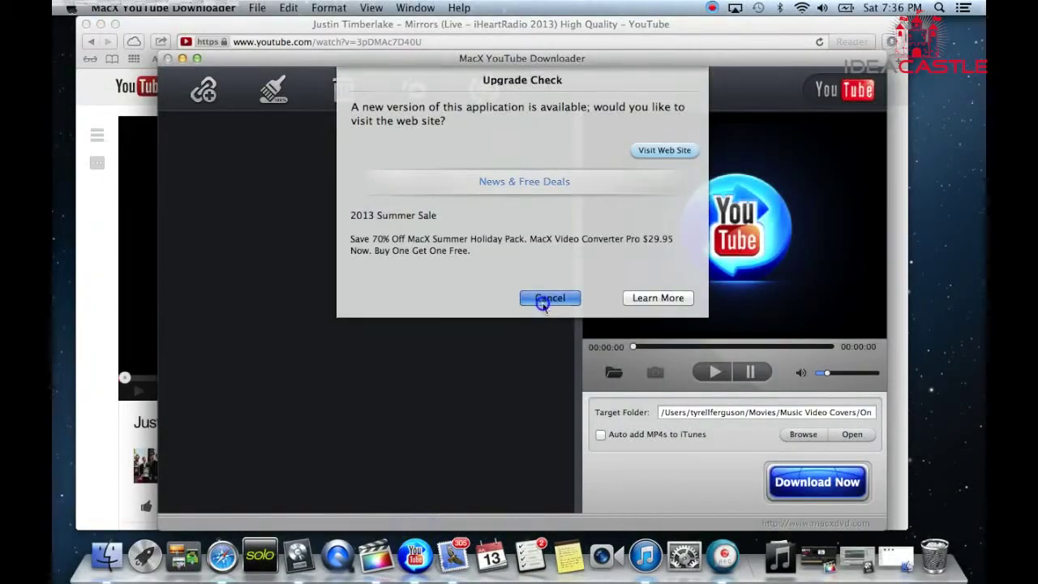
left_click(328, 22)
left_click(136, 391)
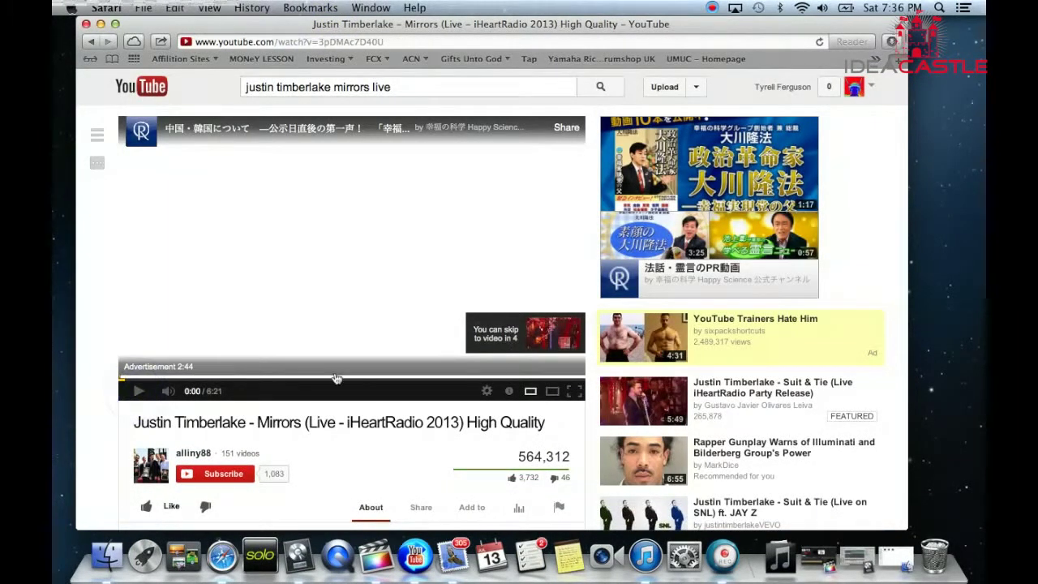
left_click(201, 390)
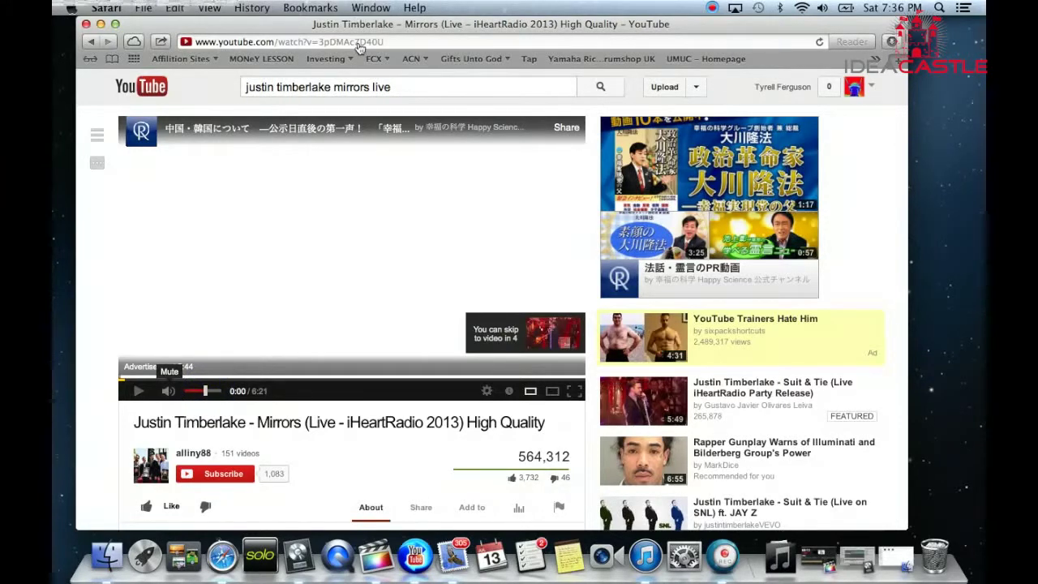
Step: Copy the video's web address and move the Safari window aside to bring MacX YouTube Downloader forward
left_click(399, 42)
triple_click(399, 42)
key("cmd+c")
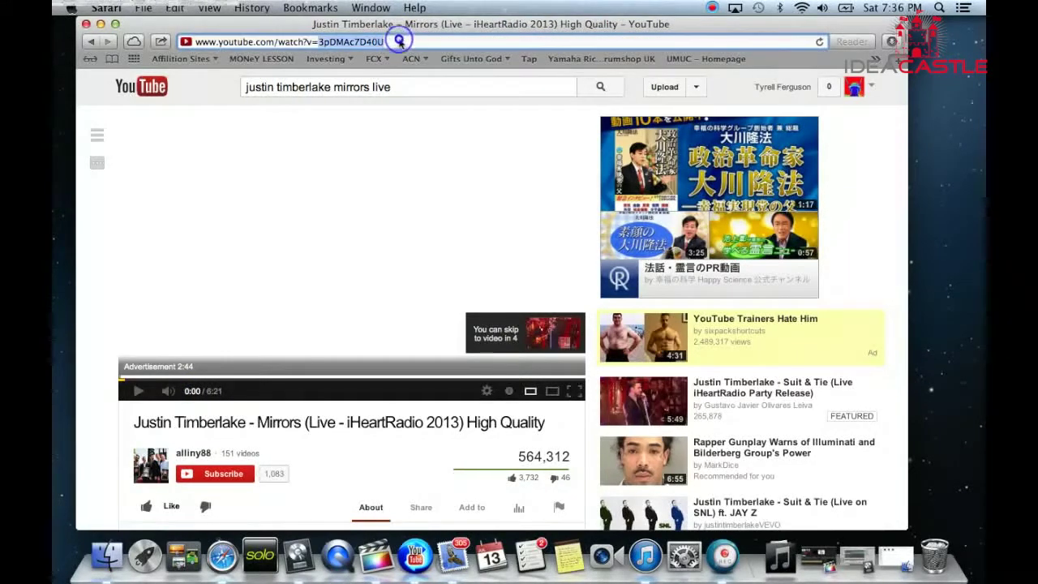
left_click_drag(406, 27, 378, 245)
left_click(527, 59)
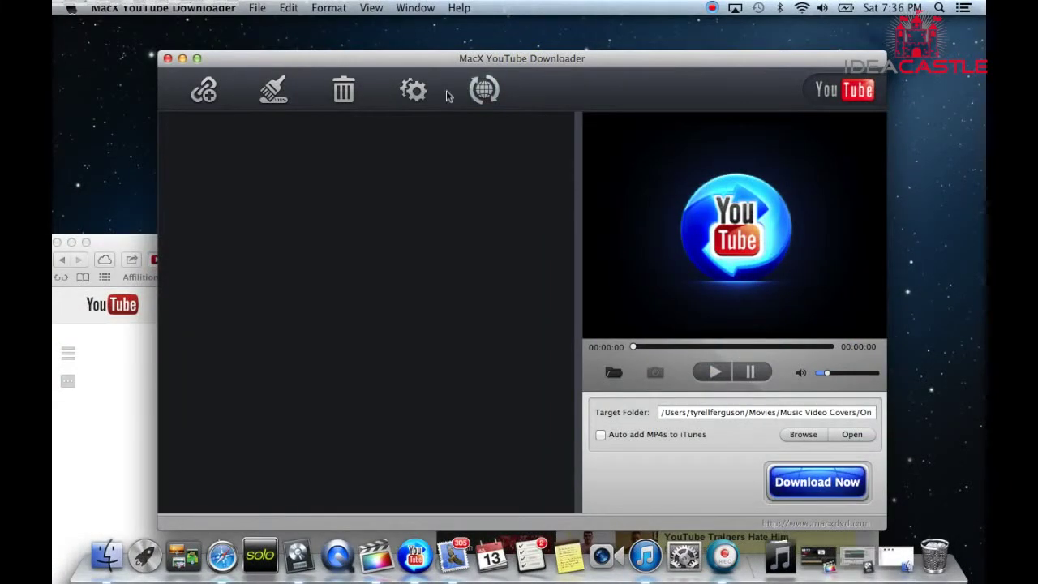
Step: Add a new video link in the downloader by pasting and analyzing the copied YouTube address
left_click(203, 91)
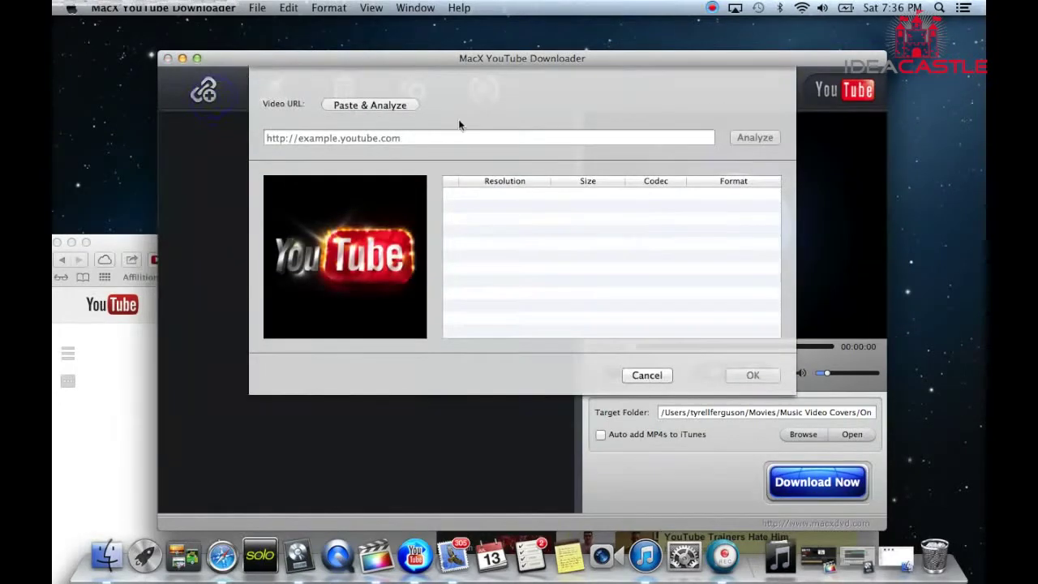
left_click(373, 138)
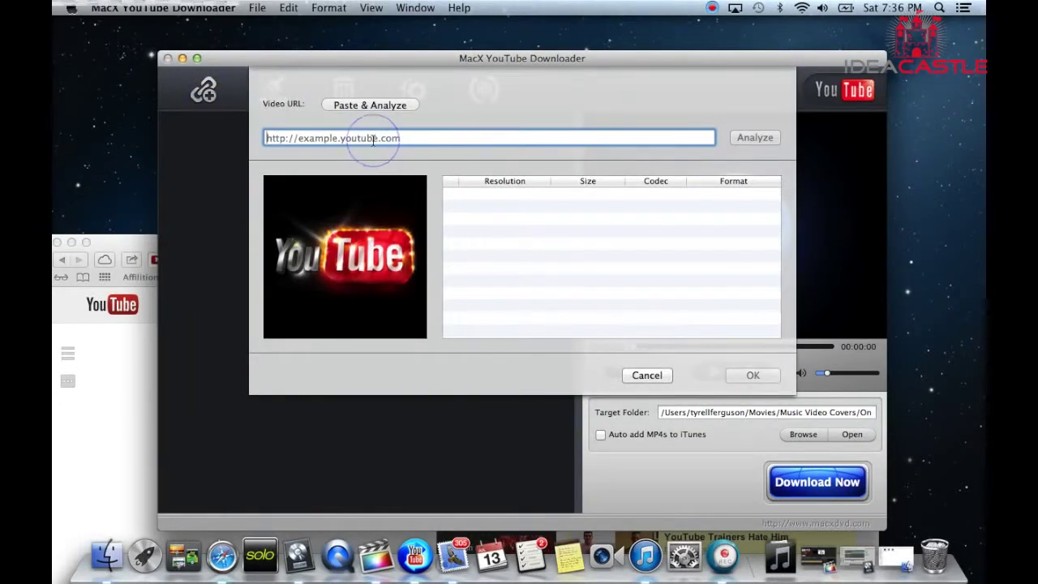
left_click(390, 106)
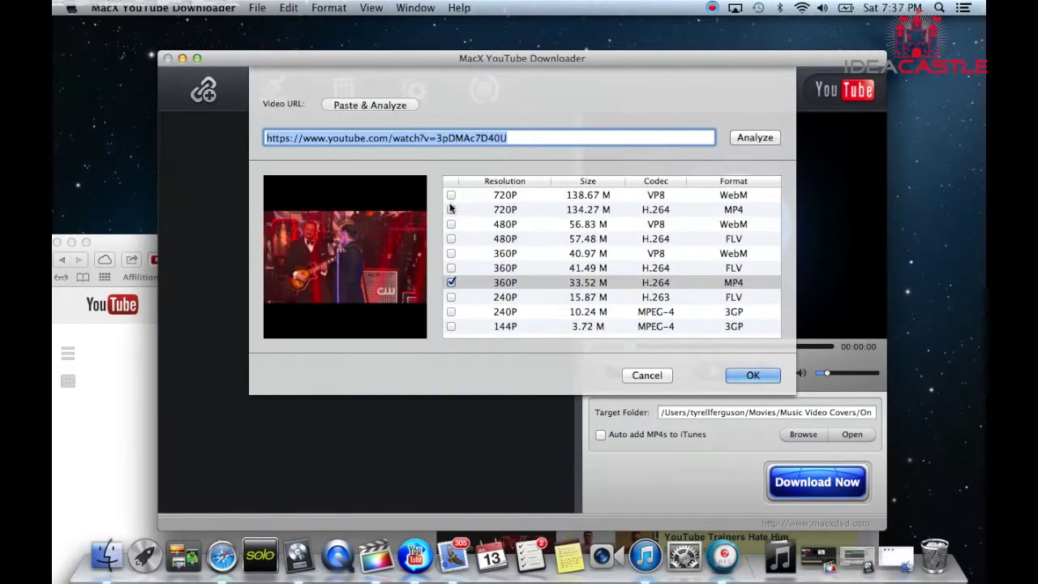
Step: Add the 720P H.264 MP4 version of the video to the download list and start downloading it
left_click(571, 211)
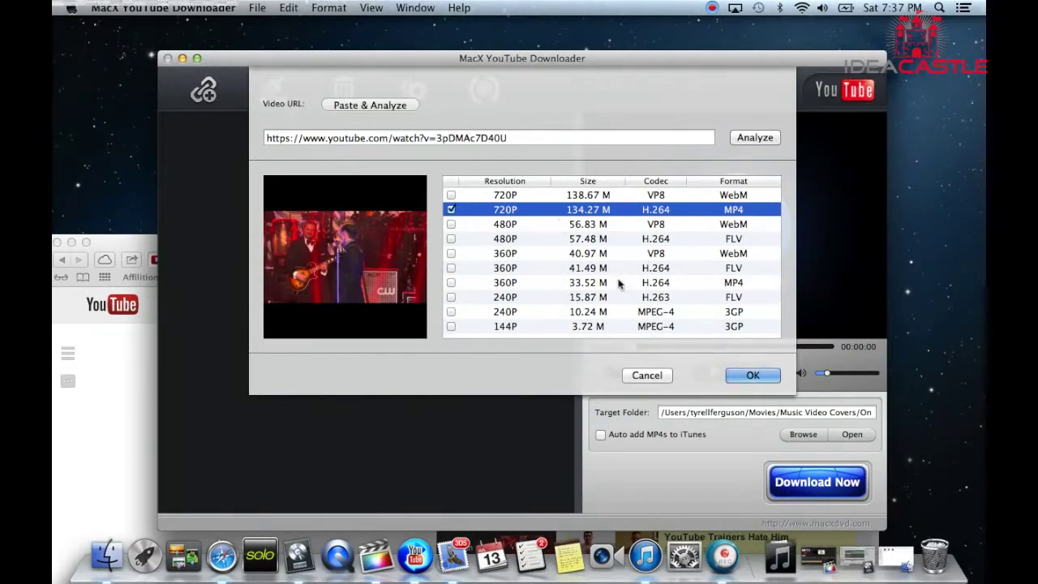
left_click(765, 378)
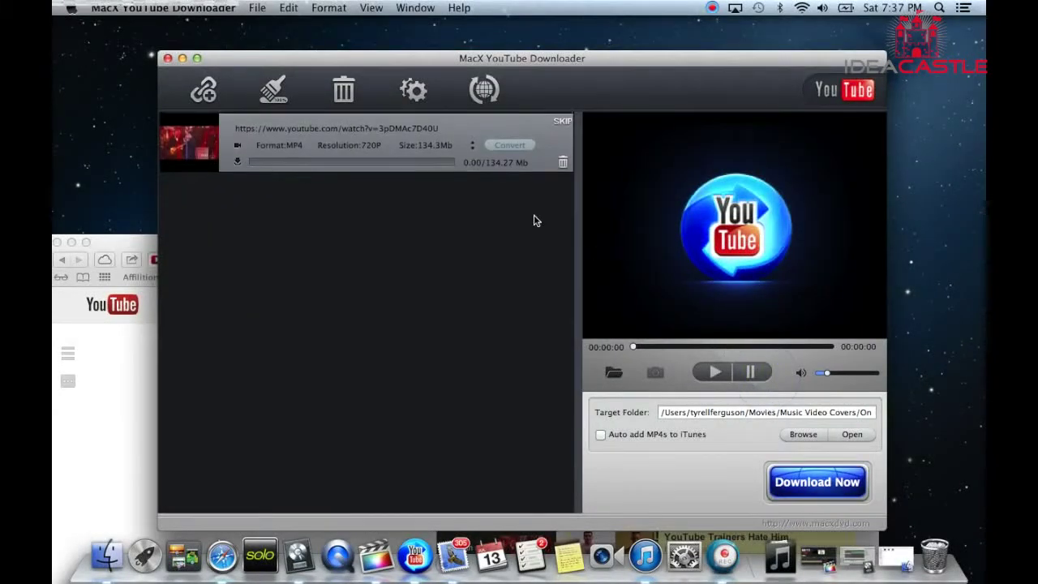
left_click(823, 483)
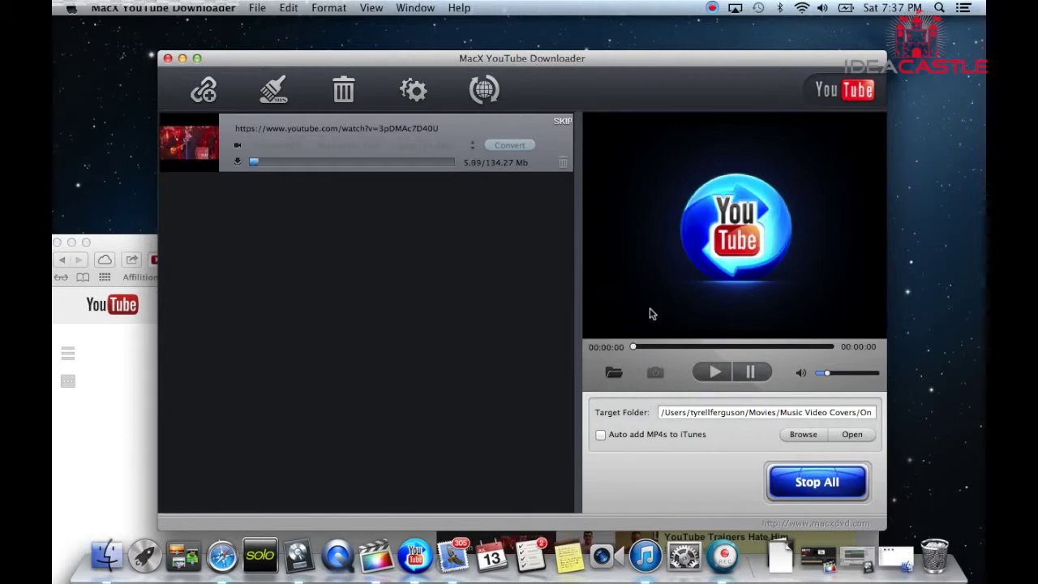
Step: Stop the video download and restore the minimized Mirrors folder window in Finder
left_click(840, 496)
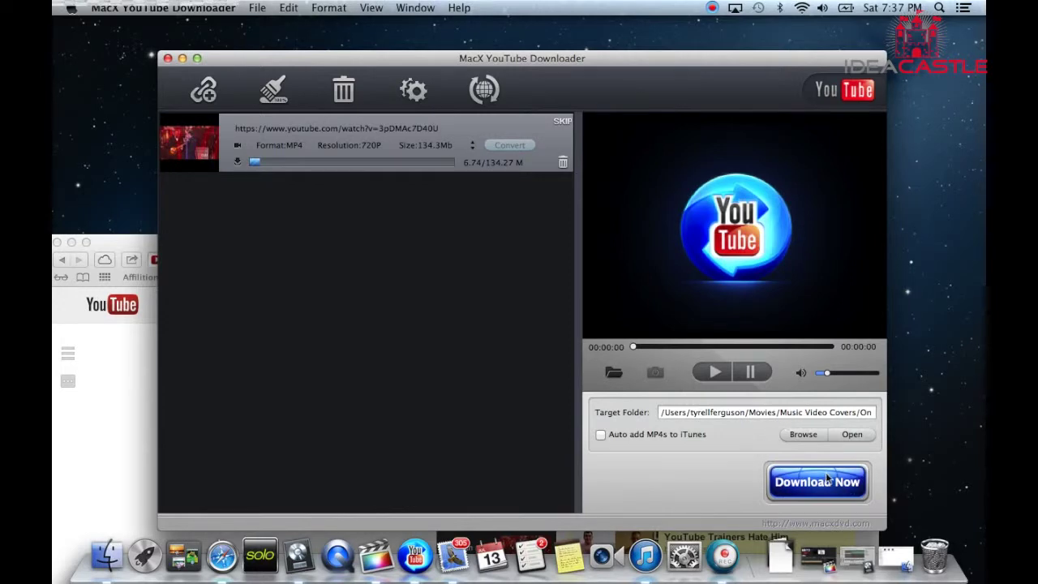
left_click(895, 559)
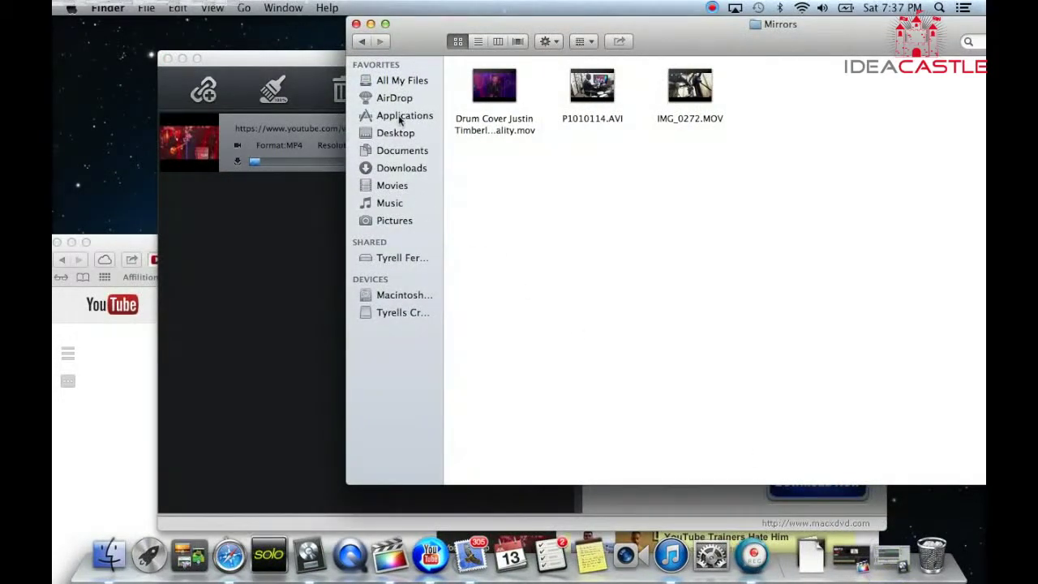
left_click(103, 6)
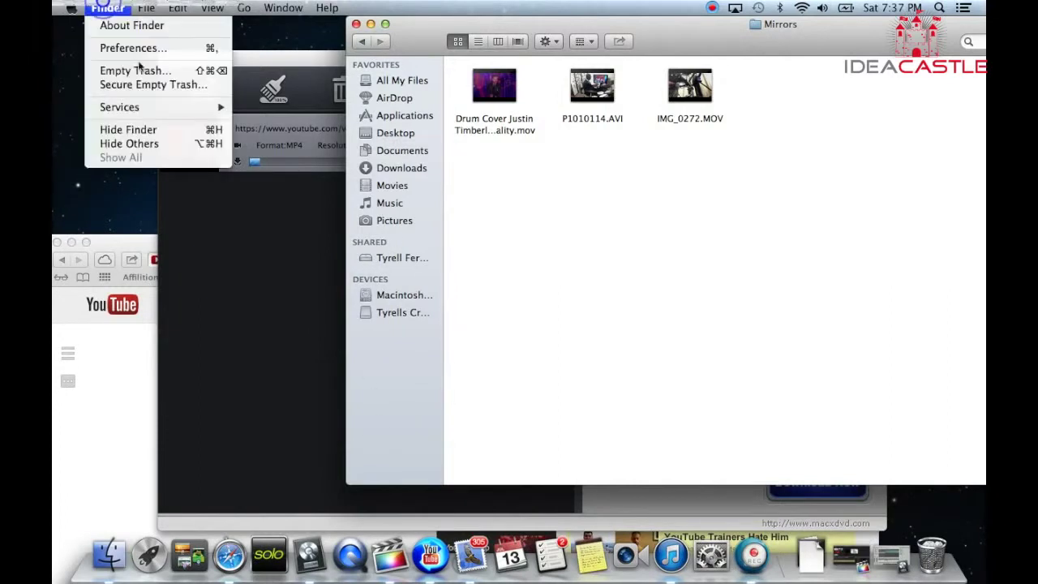
left_click(421, 34)
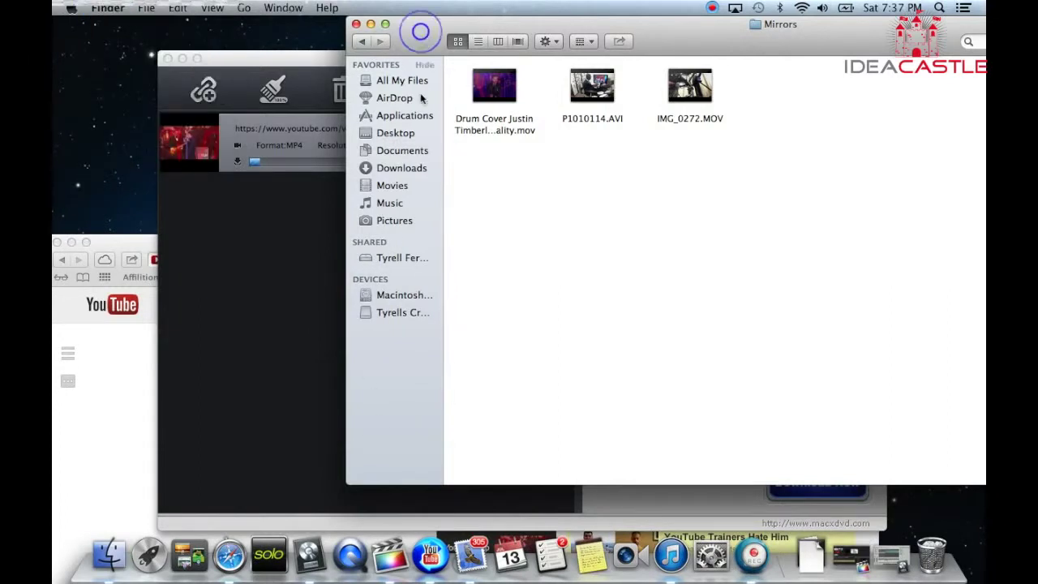
Step: Bring MacX YouTube Downloader back to the front and quit it, confirming the exit
left_click(230, 58)
left_click(168, 59)
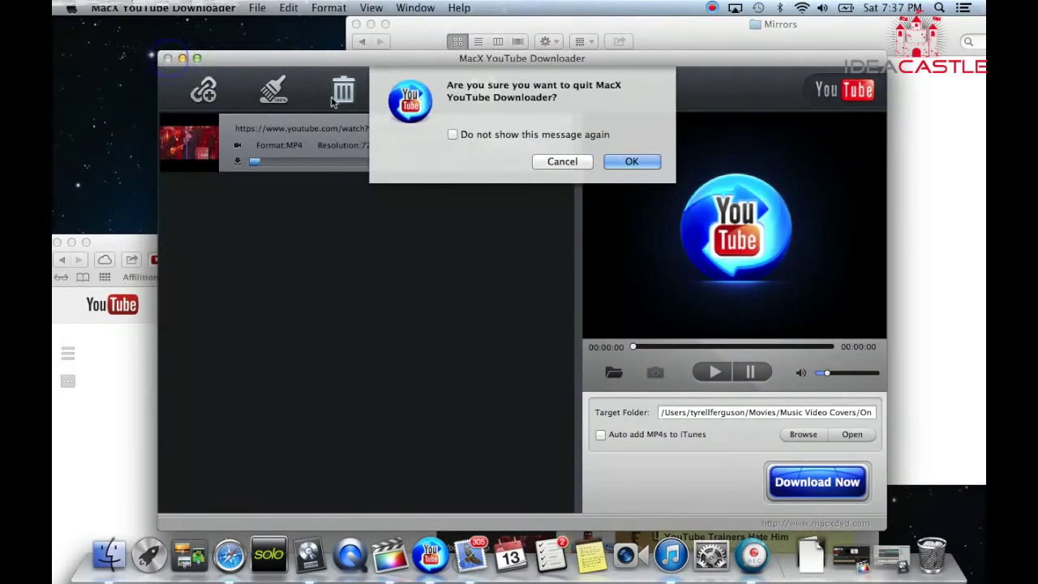
left_click(562, 161)
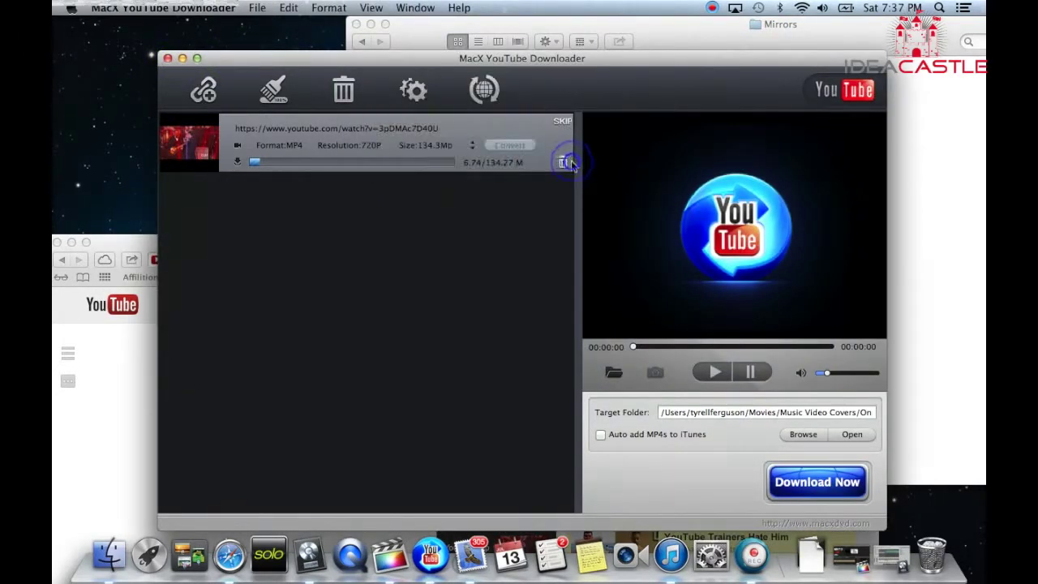
left_click(167, 59)
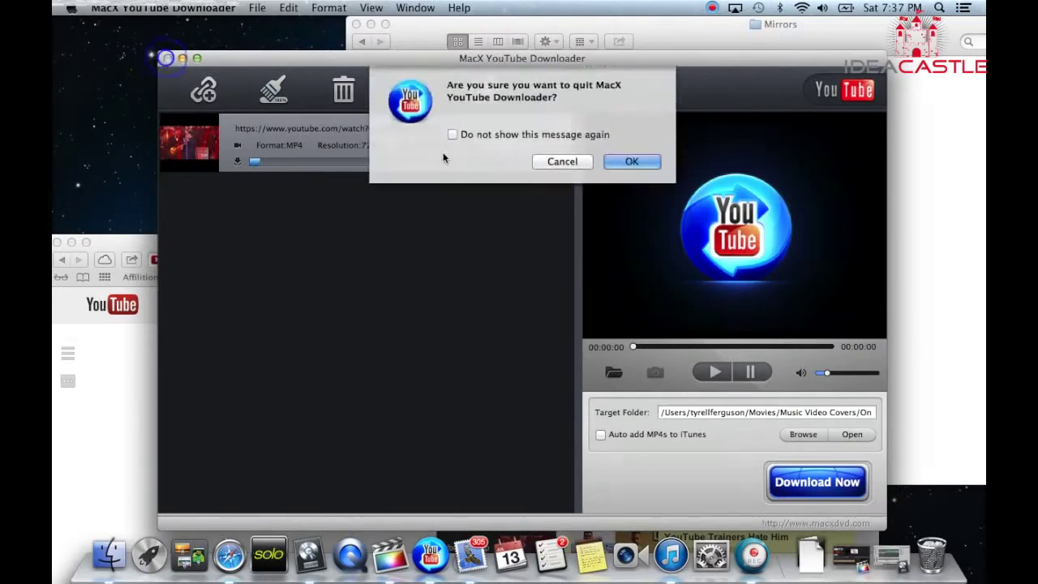
left_click(636, 159)
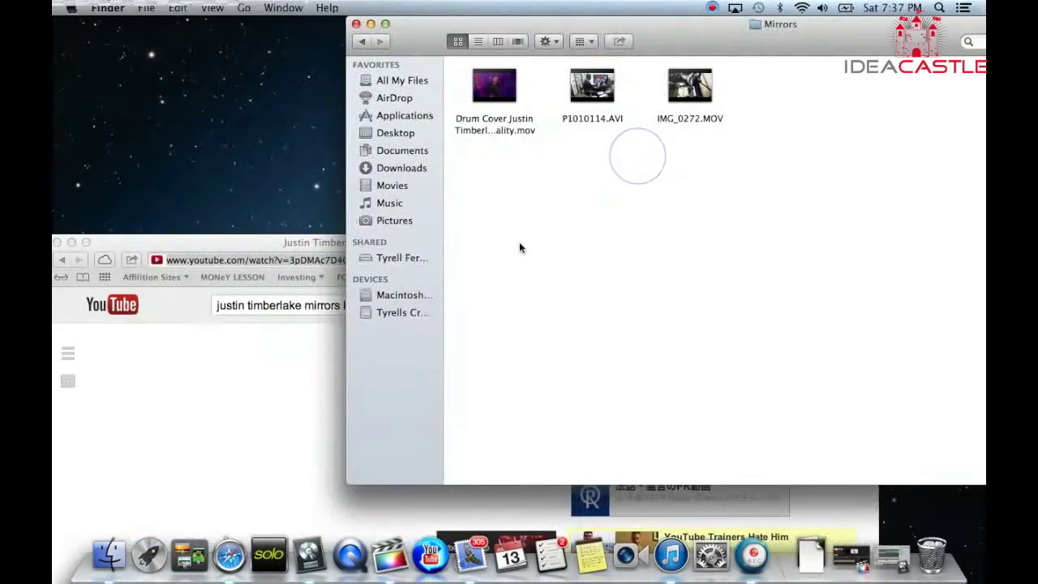
Step: Switch to Logic Pro, restore the minimized Mirrors2 Arrange window and move it up into full view
left_click(315, 556)
key("Escape")
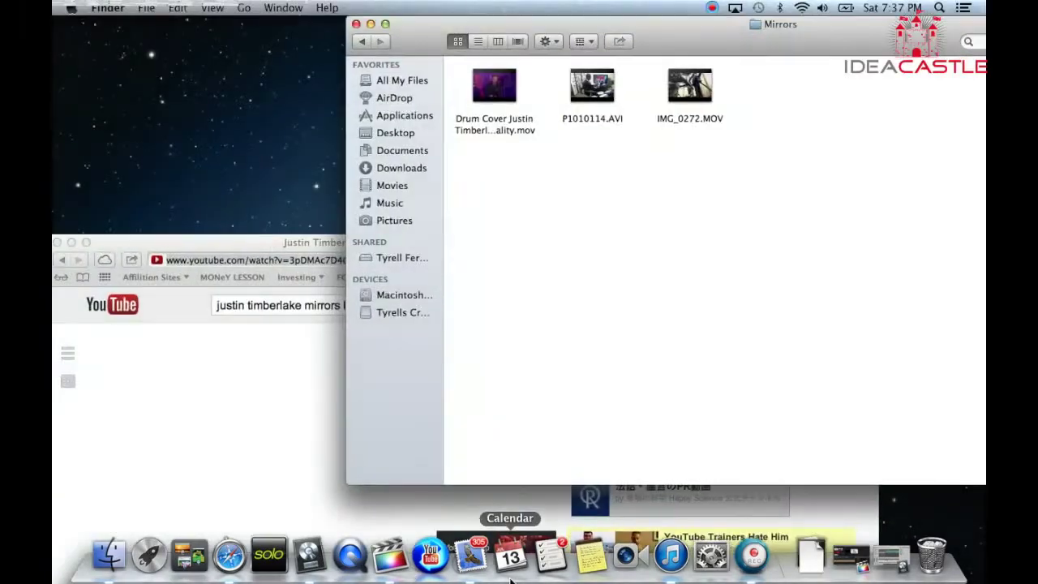
left_click(899, 567)
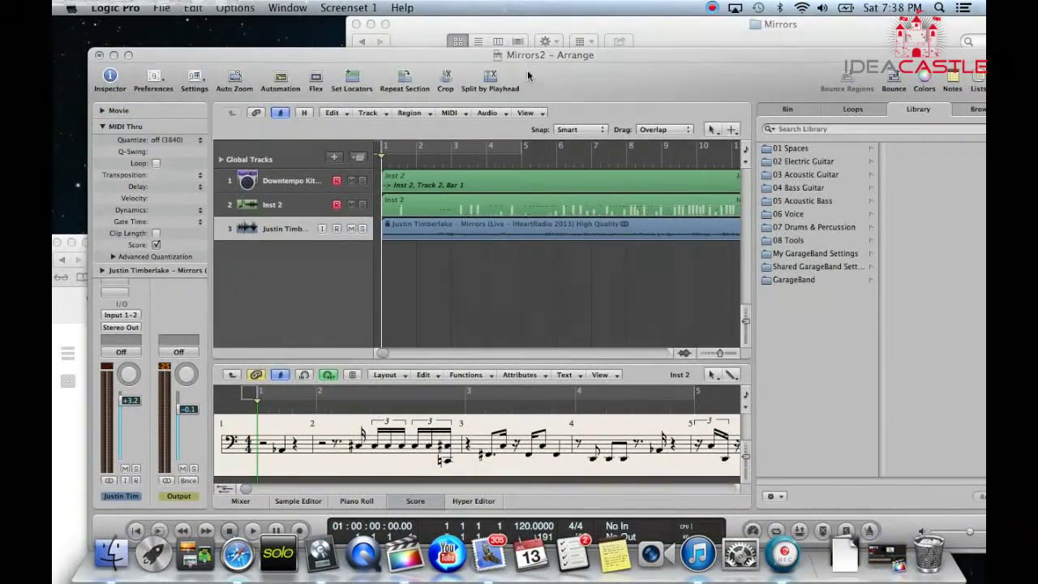
left_click_drag(524, 57, 515, 24)
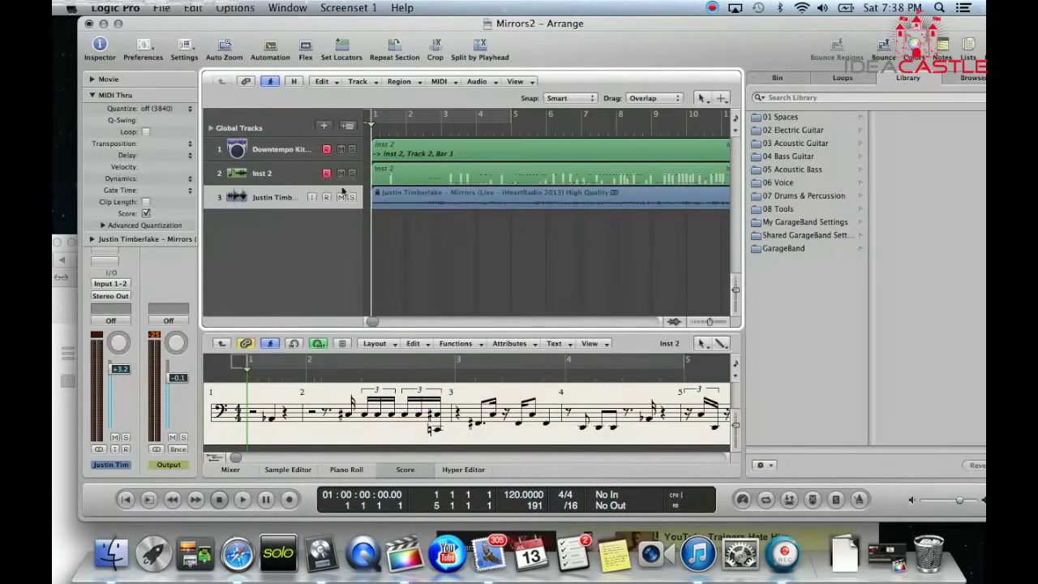
Step: Examine the project's commands for opening a movie and importing its audio, and view the attached Mirrors movie in its own window
left_click(165, 8)
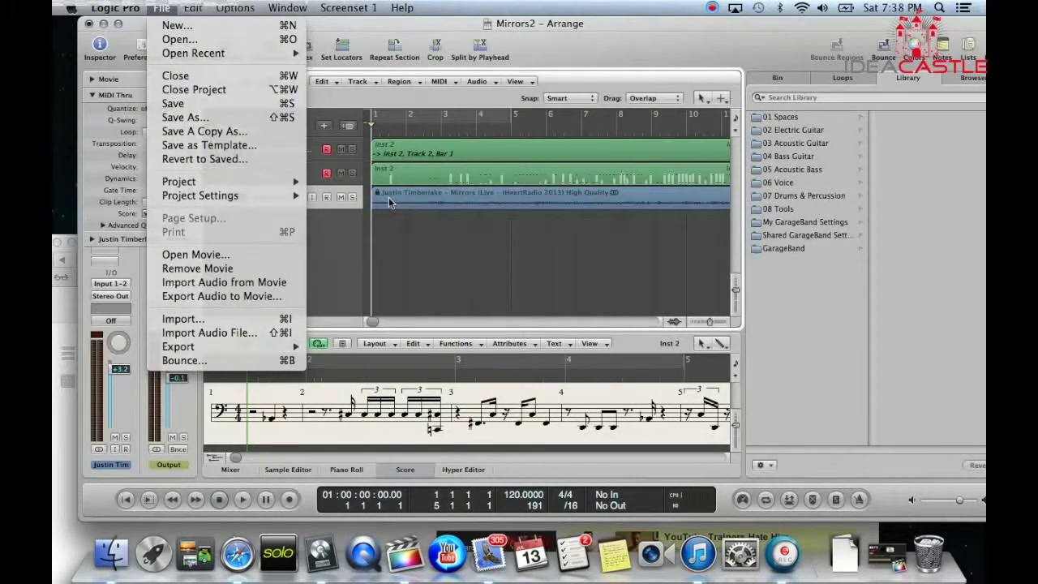
left_click(394, 224)
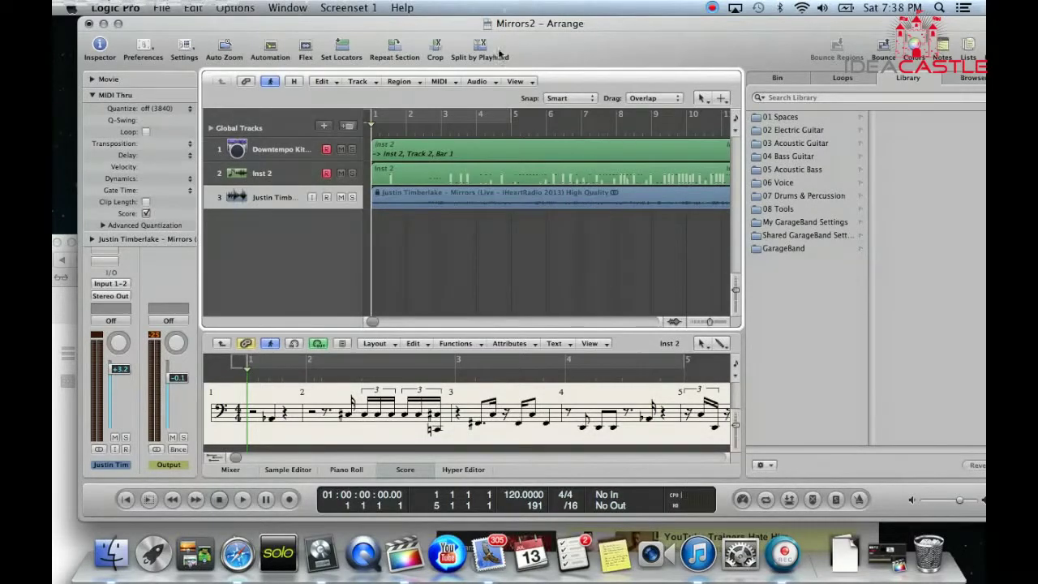
left_click_drag(461, 23, 433, 28)
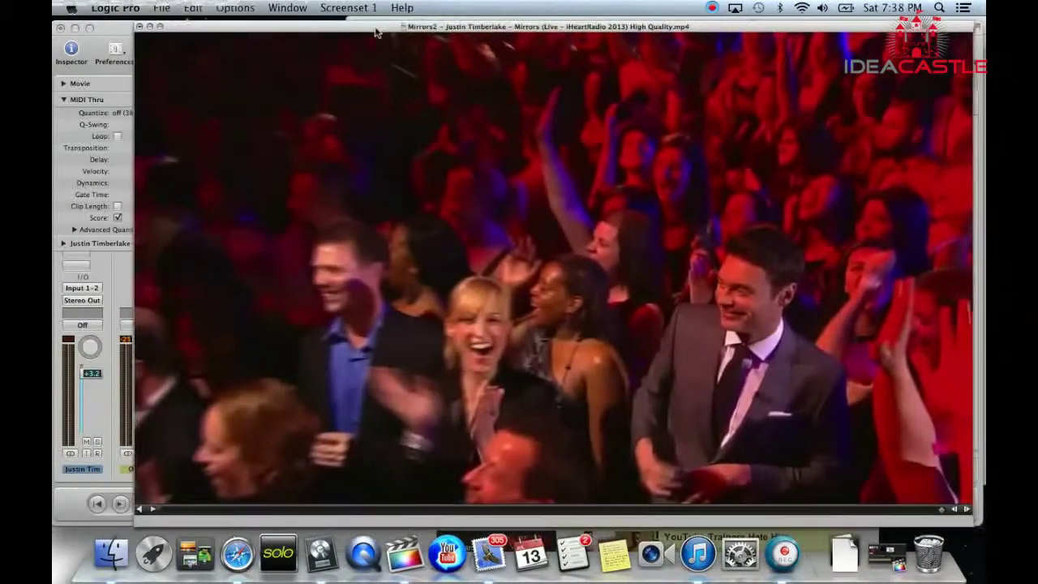
left_click_drag(376, 32, 339, 24)
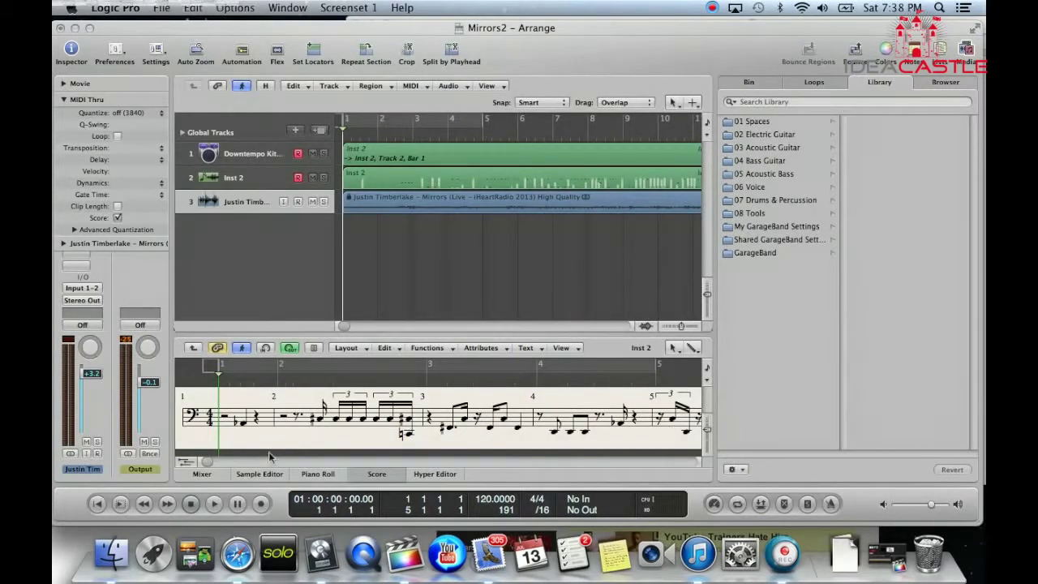
Step: Play the project from the start at a lowered system volume and stop playback in bar 5
left_click(213, 503)
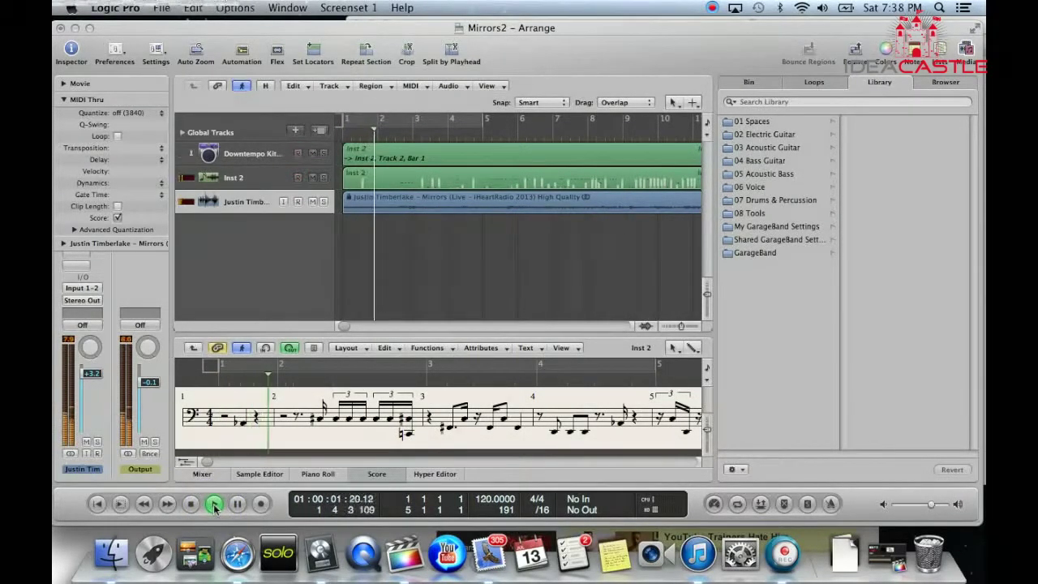
key("XF86AudioLowerVolume")
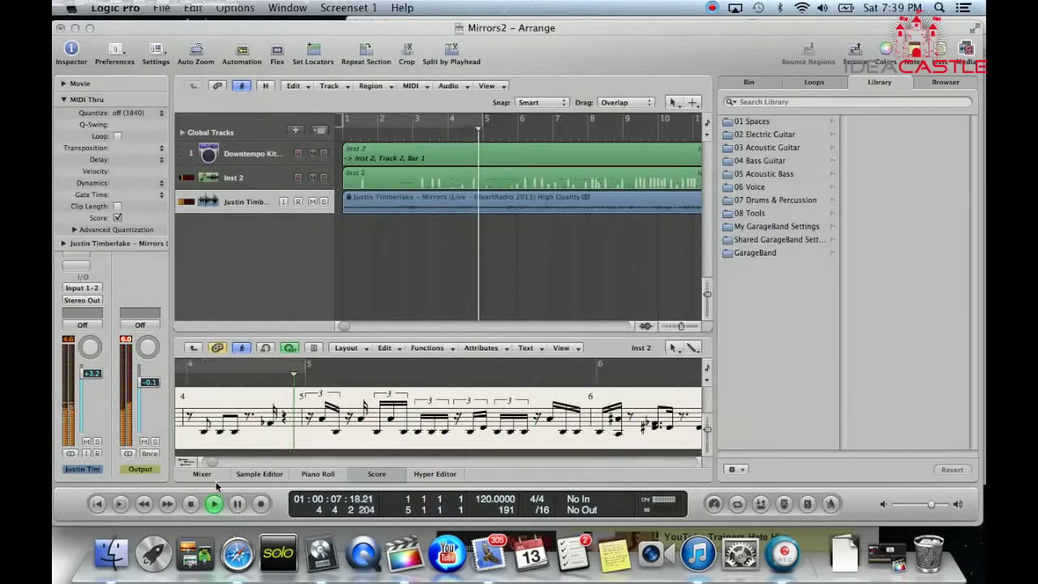
left_click(191, 504)
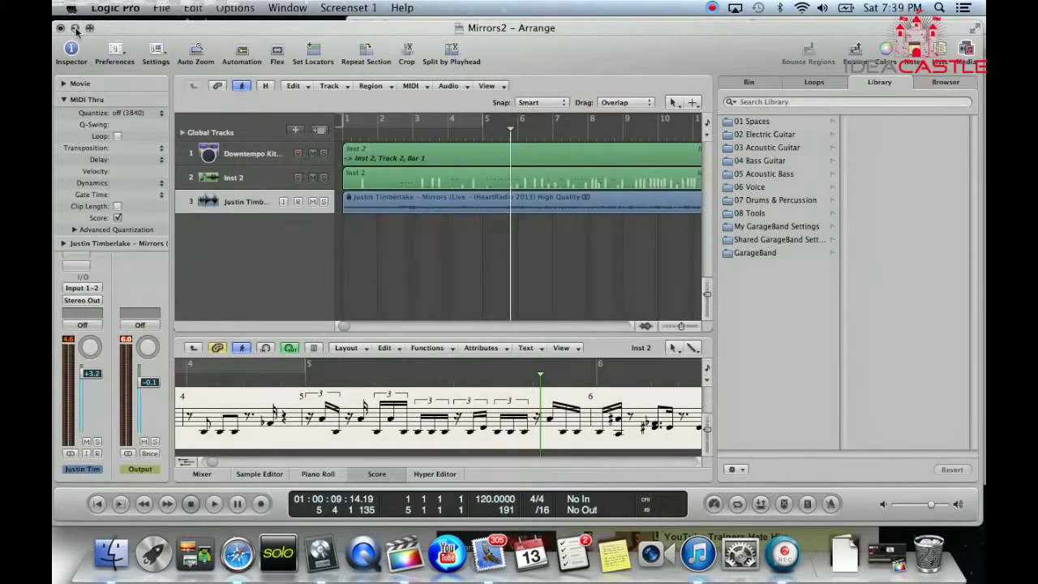
Step: Start exporting the project audio to a movie, using the MPEG-4 HE AAC format and Best render quality
left_click(162, 8)
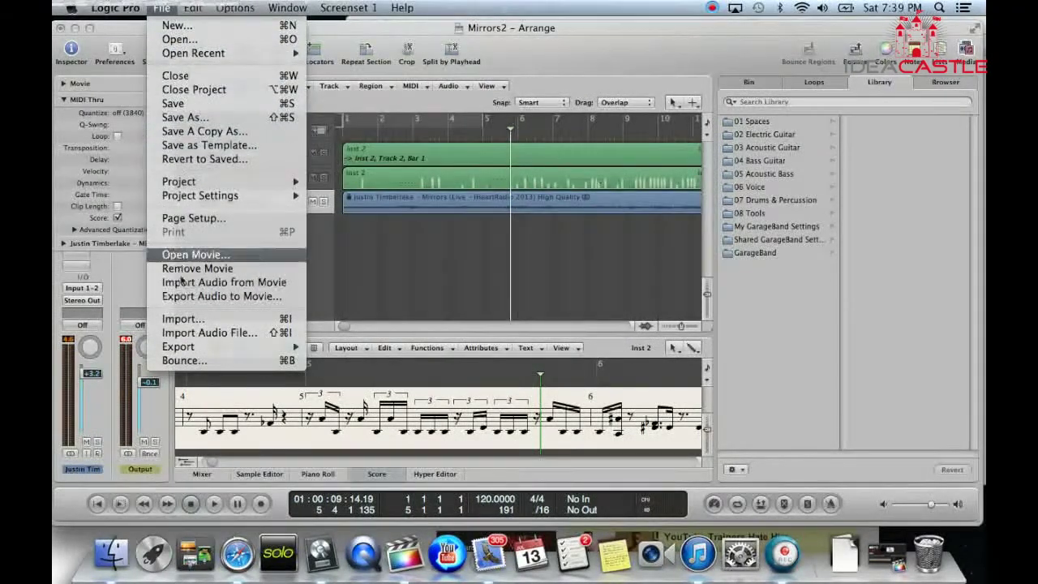
left_click(252, 296)
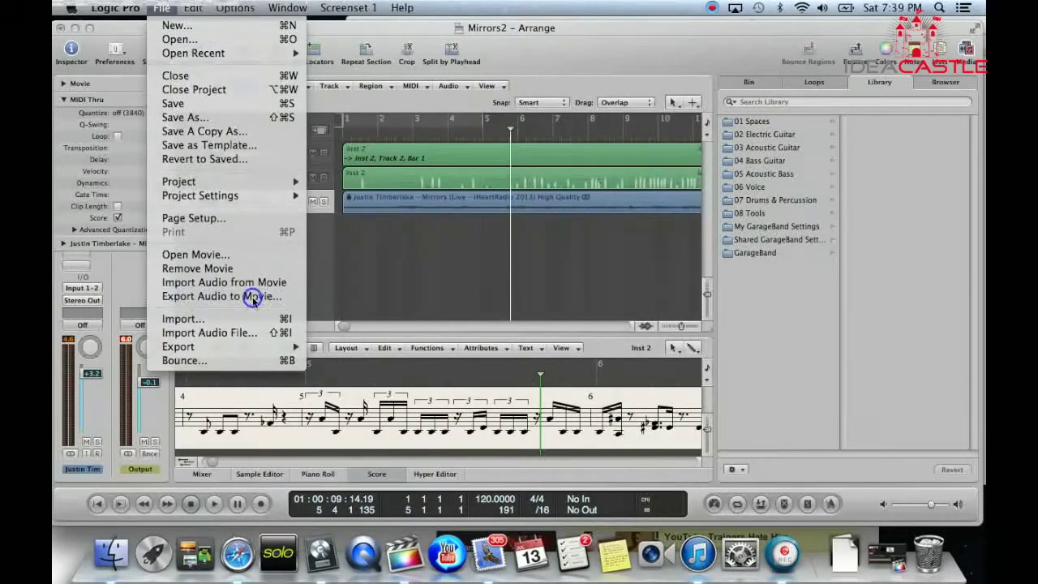
left_click(621, 105)
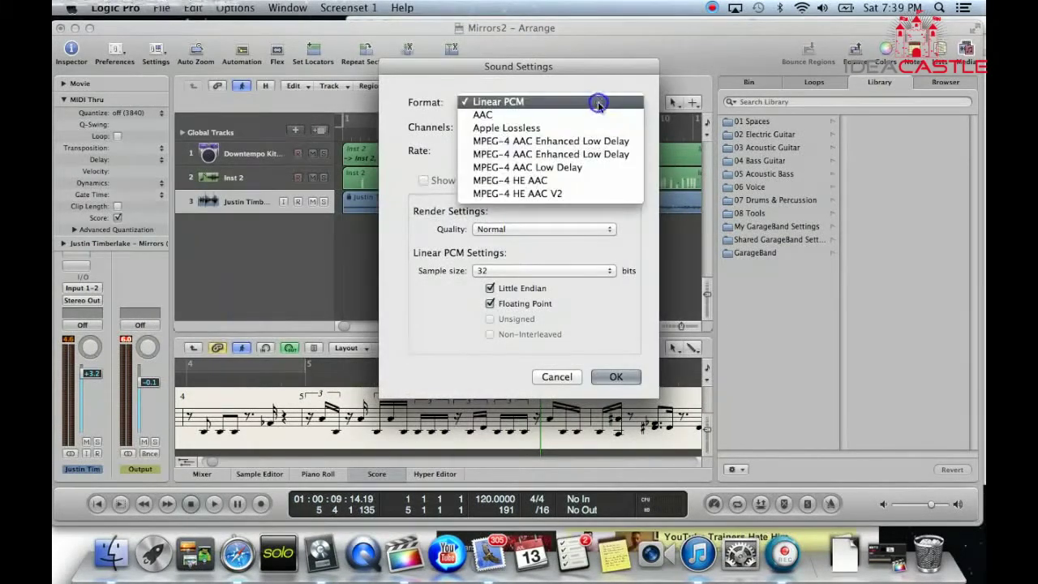
left_click(582, 185)
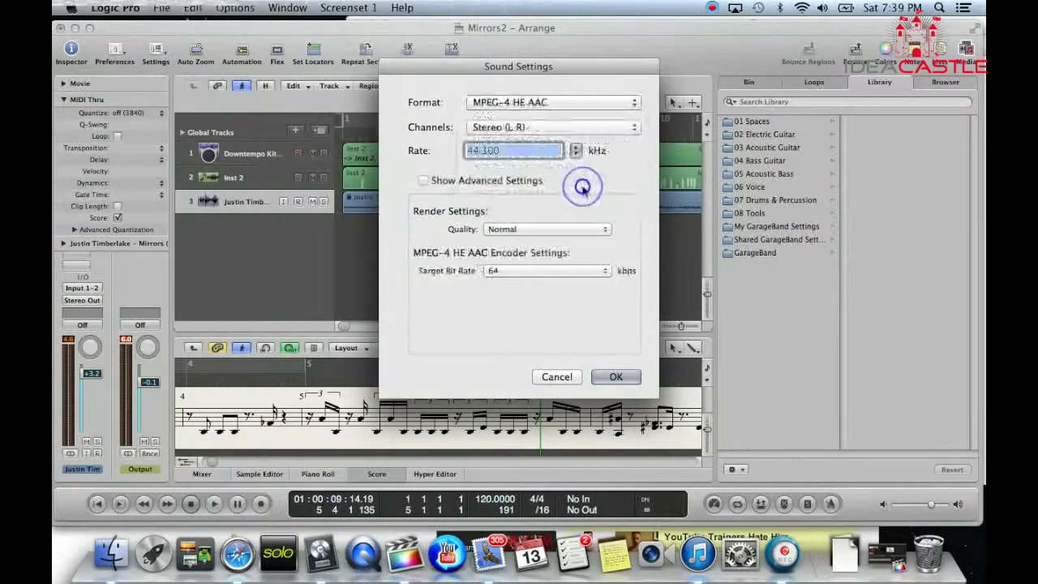
left_click(542, 233)
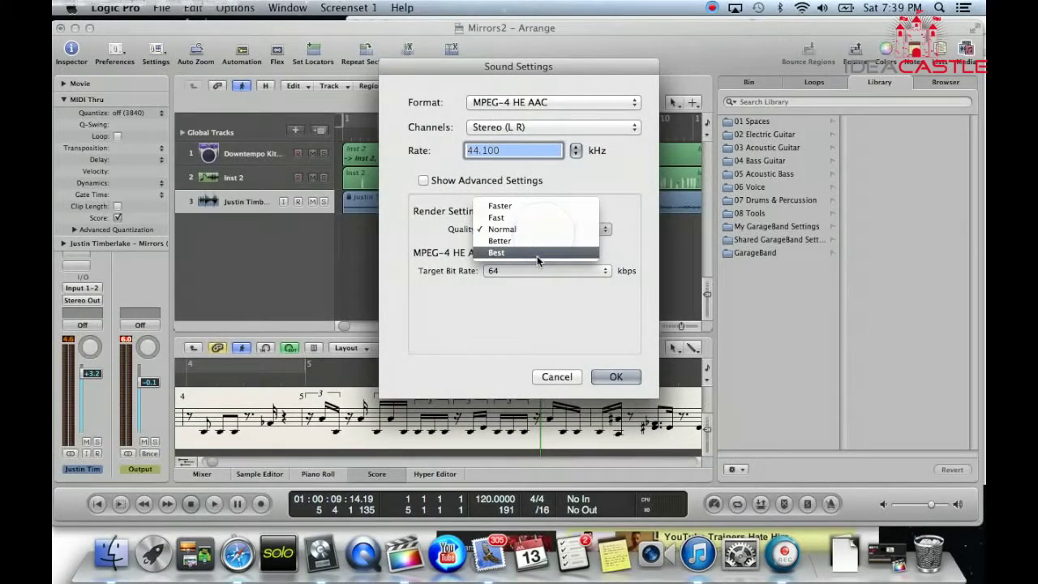
left_click(581, 253)
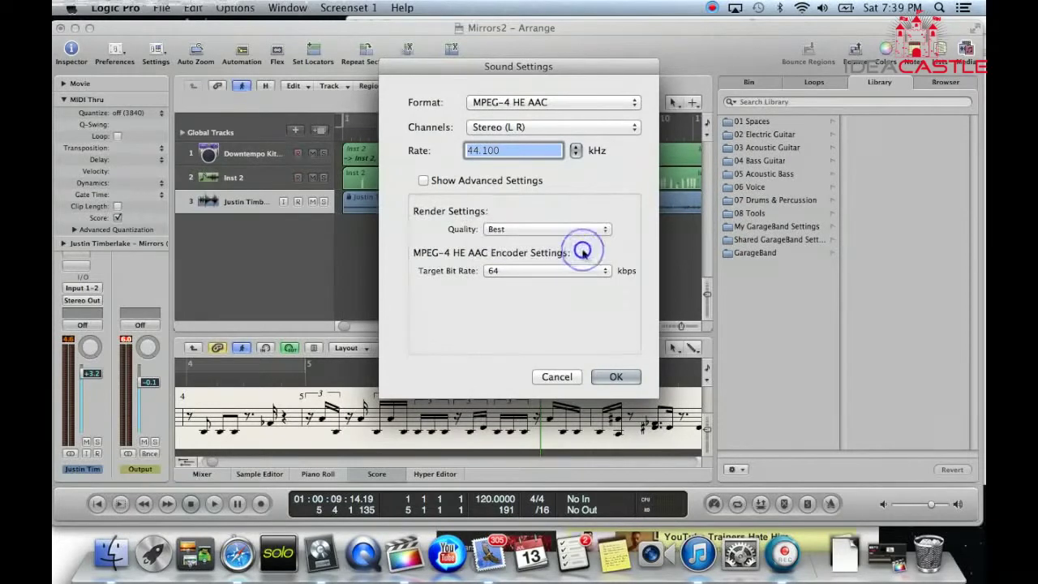
left_click(619, 378)
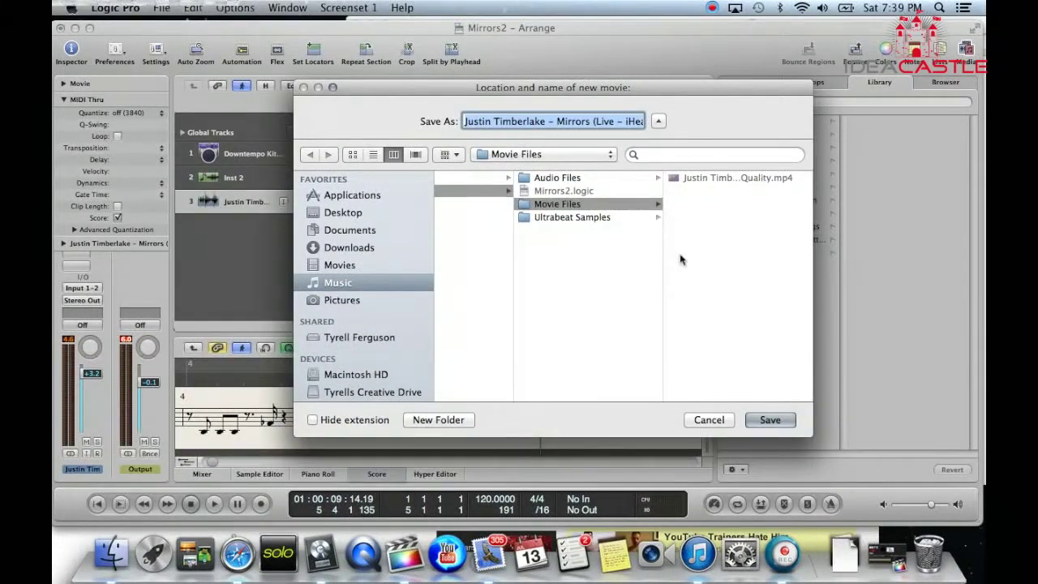
Step: Save the new movie in the Movie Files folder, then deselect its original sound track and cancel the export
left_click(771, 420)
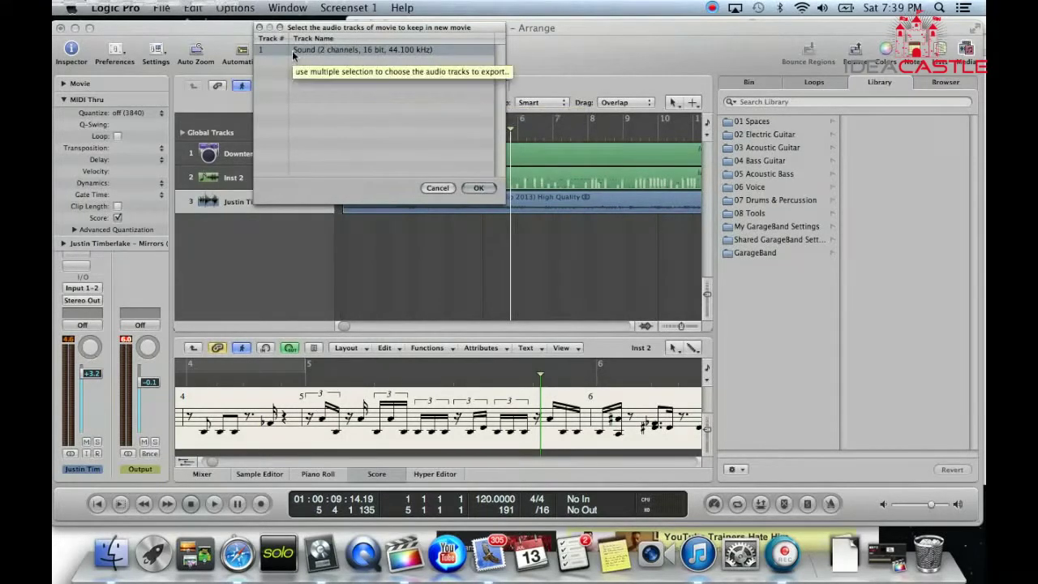
left_click(347, 76)
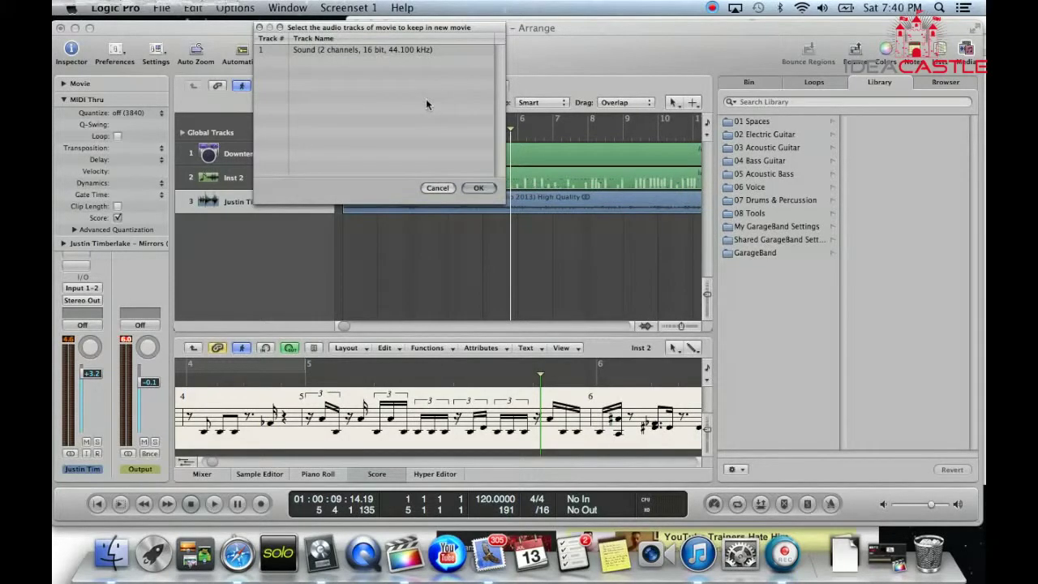
left_click(375, 51)
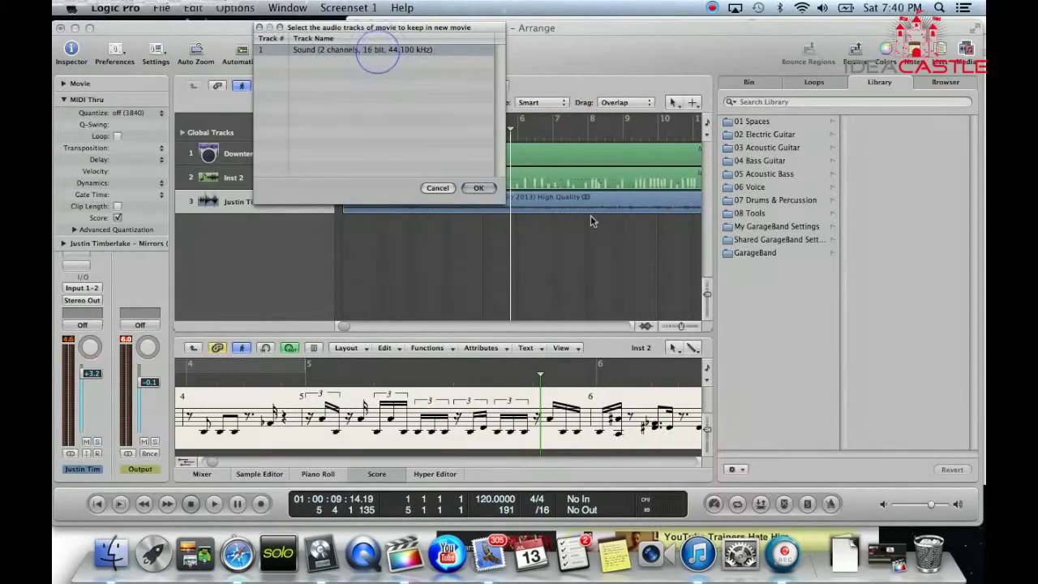
left_click(400, 98)
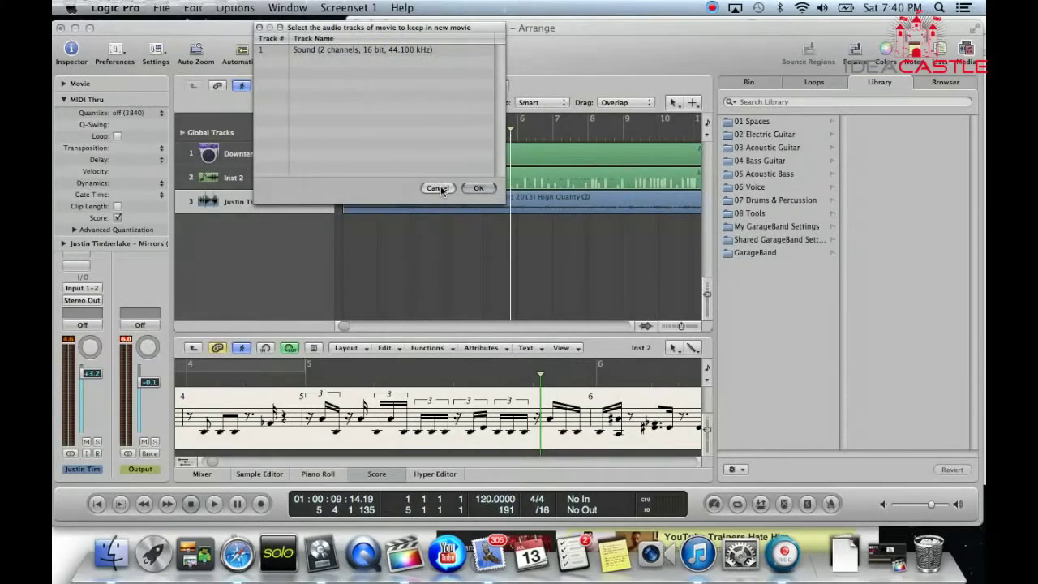
left_click(438, 188)
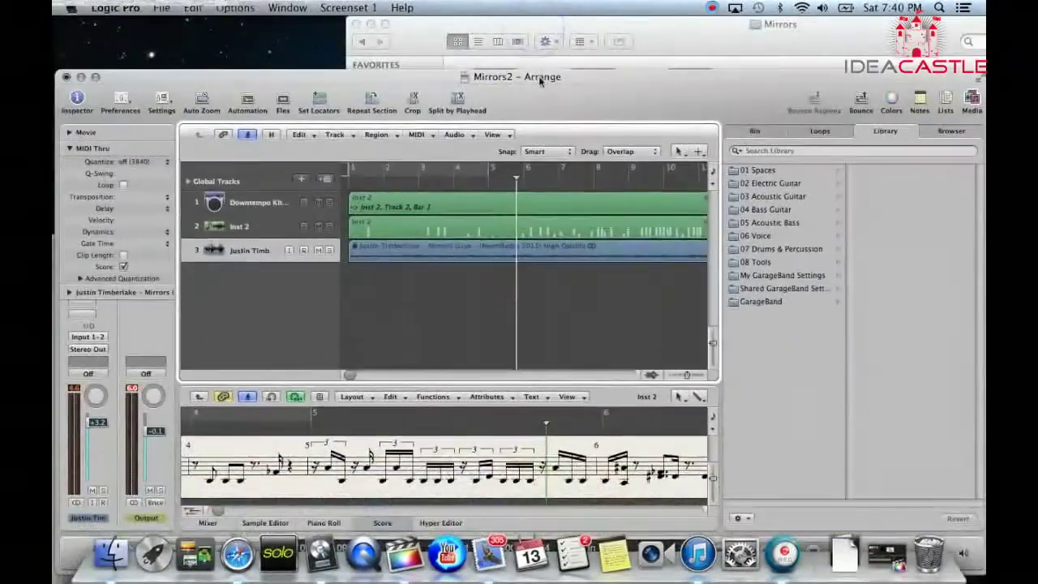
Step: Switch to the Mirrors folder in Finder and open the Drum Cover Justin Timberlake movie
left_click(701, 35)
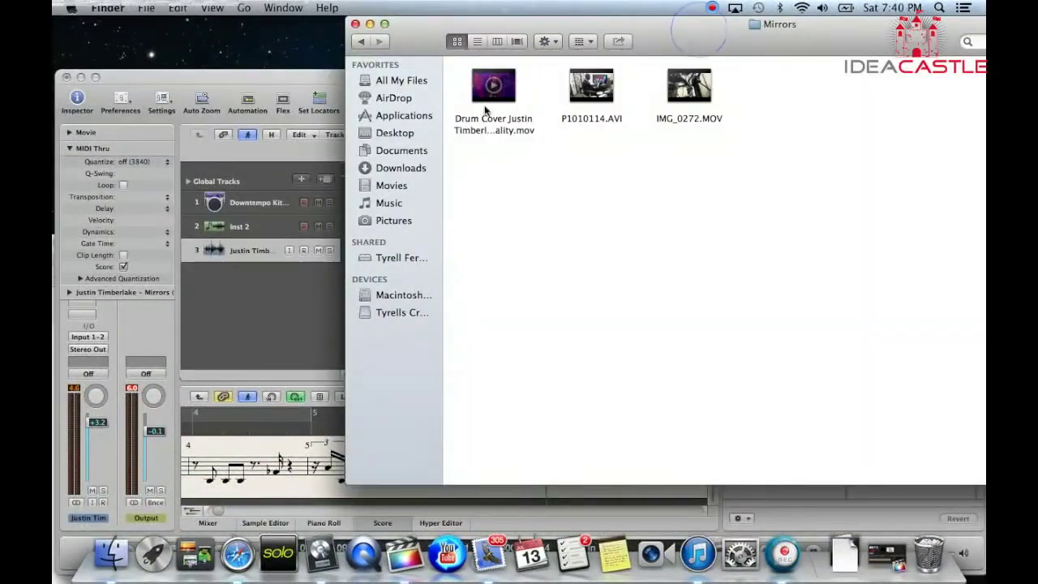
mouse_move(497, 103)
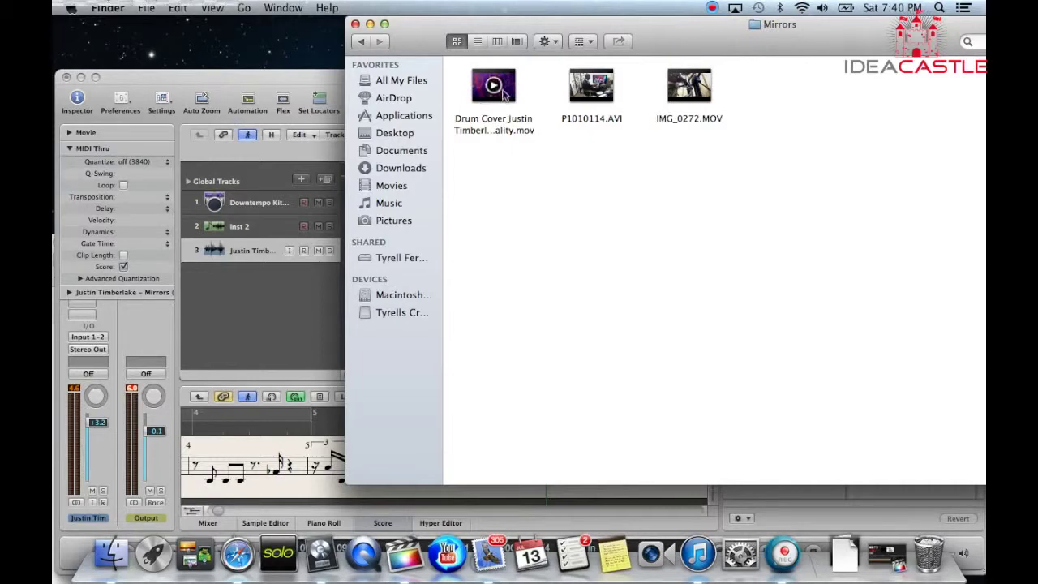
left_click(495, 86)
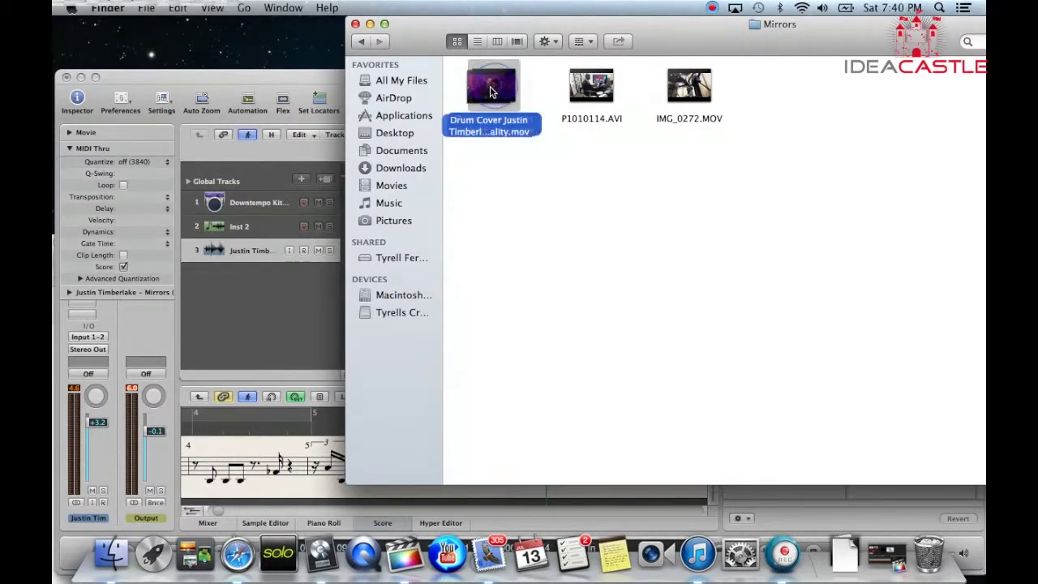
double_click(504, 97)
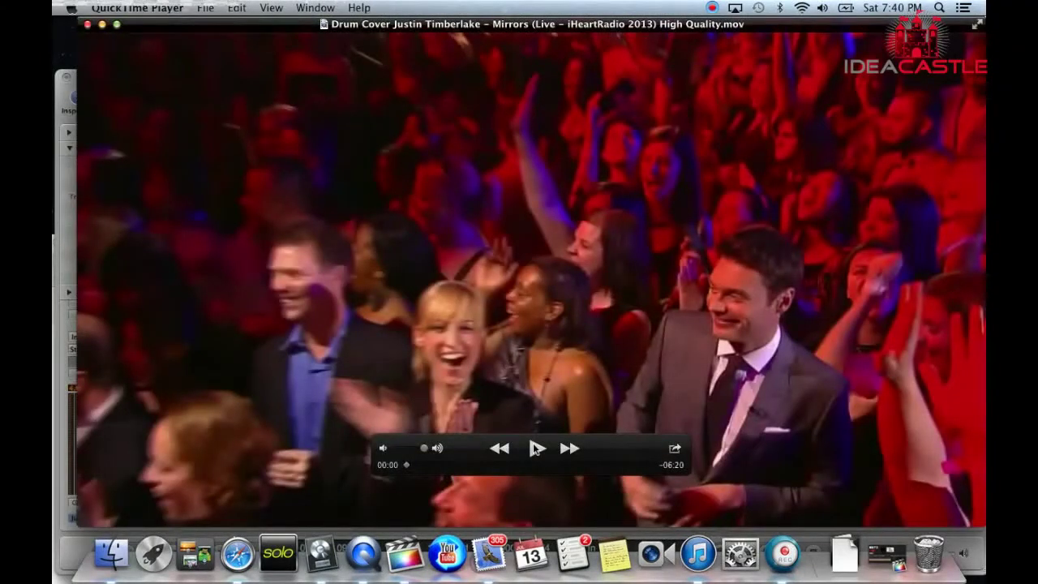
Step: Play the drum cover movie, skip ahead to about 1:57, and close it after pausing
left_click(534, 448)
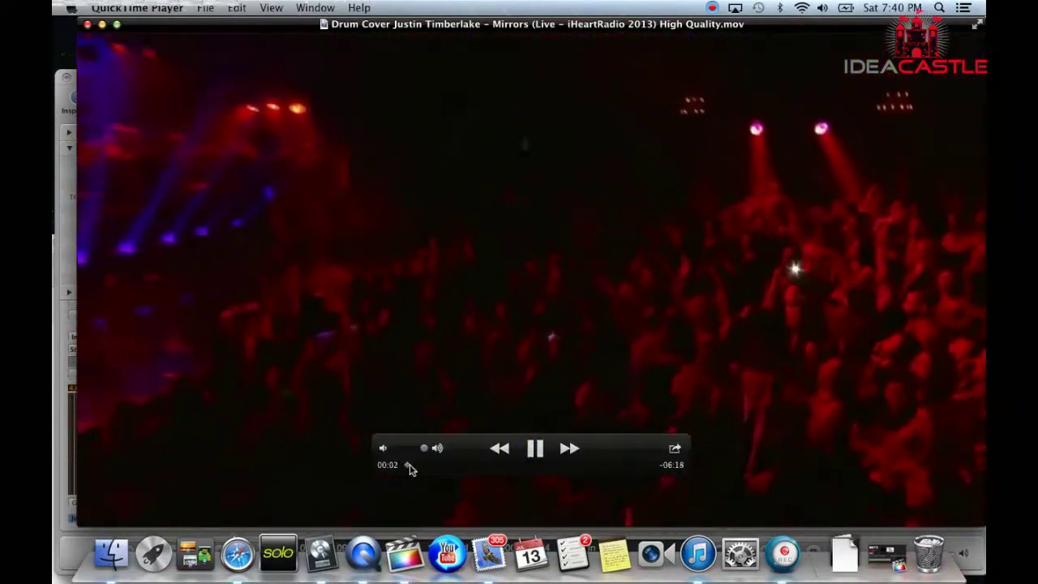
left_click_drag(408, 466, 480, 472)
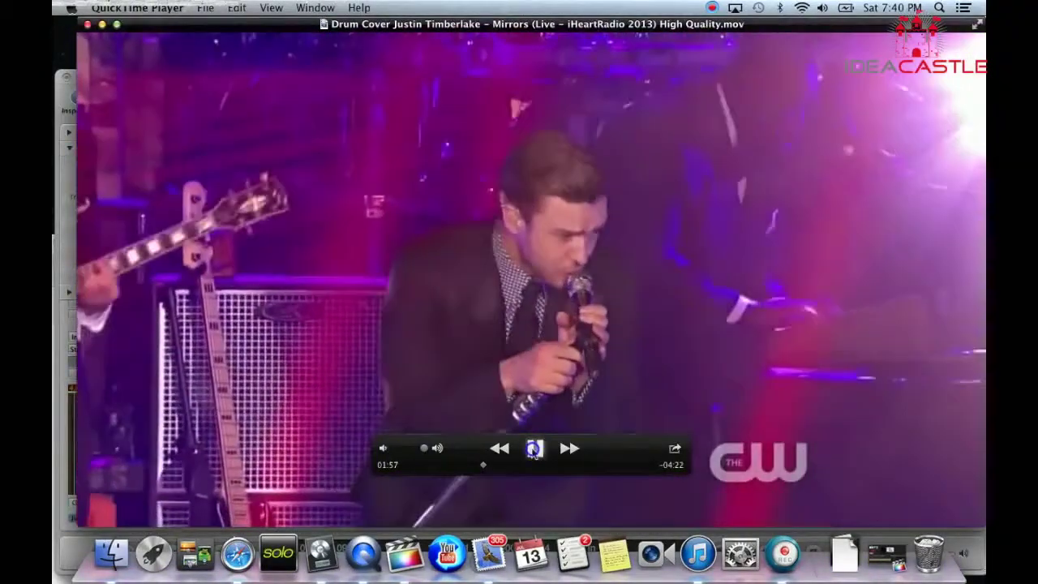
left_click(535, 448)
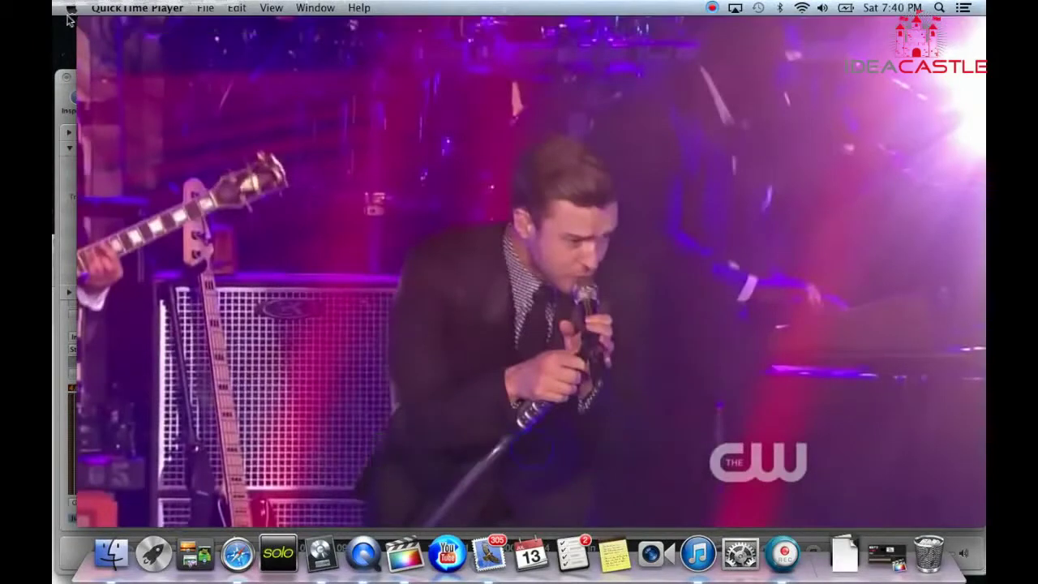
left_click(88, 26)
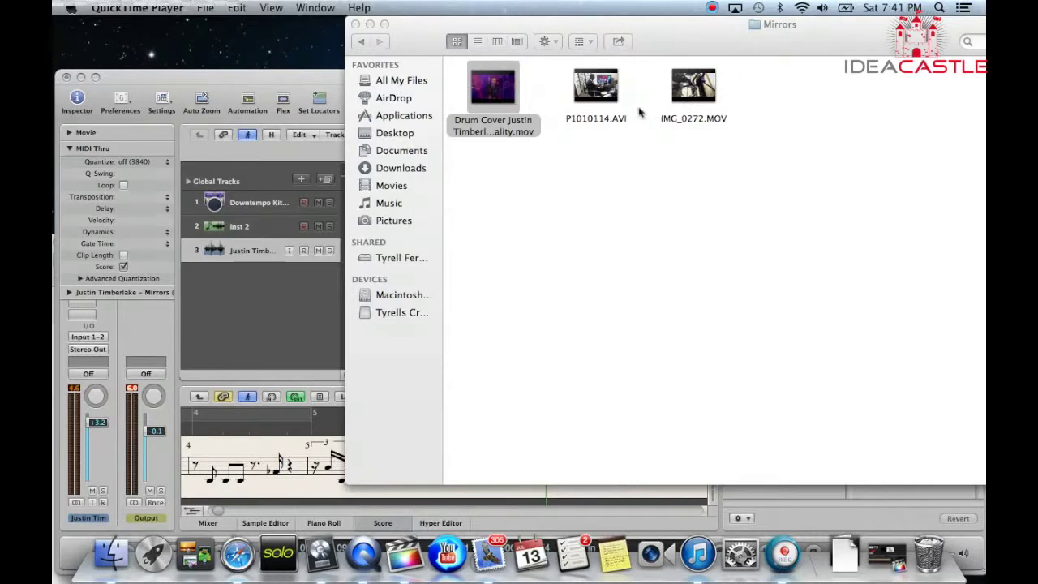
Step: Switch to Final Cut Pro, move its window up into full view, and create a new event
left_click(403, 558)
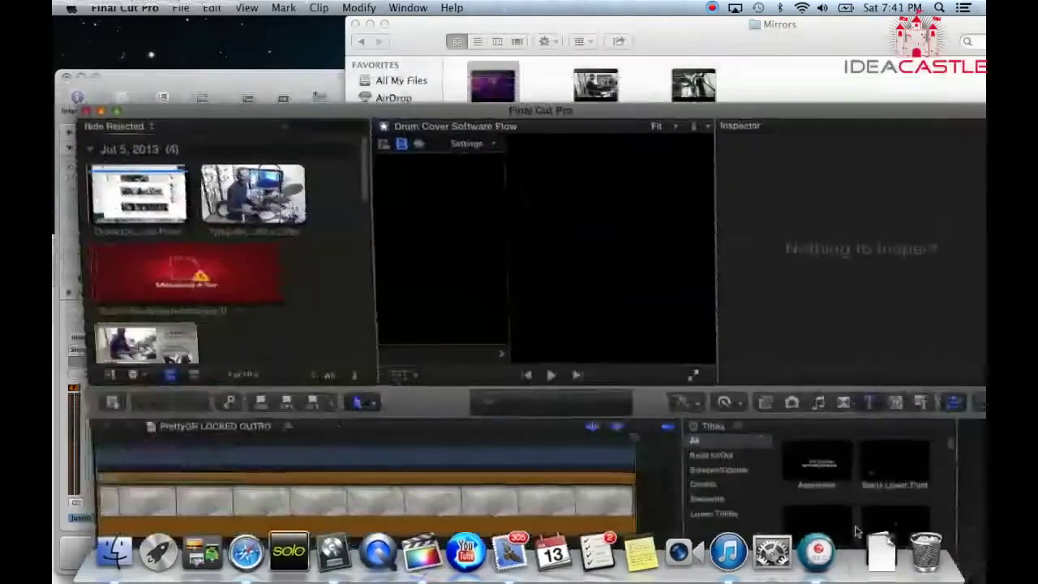
left_click_drag(516, 112, 497, 8)
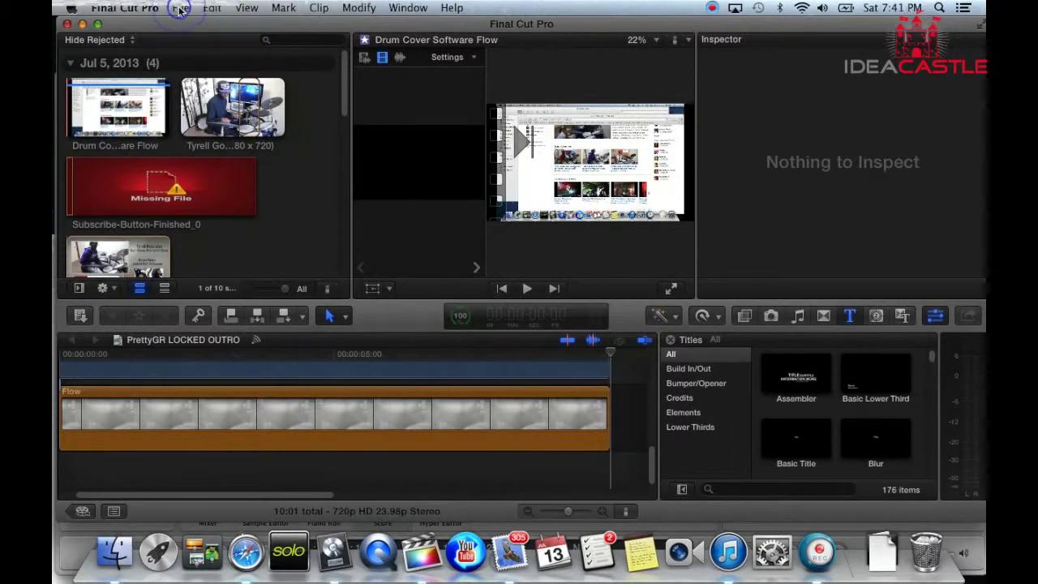
left_click(179, 8)
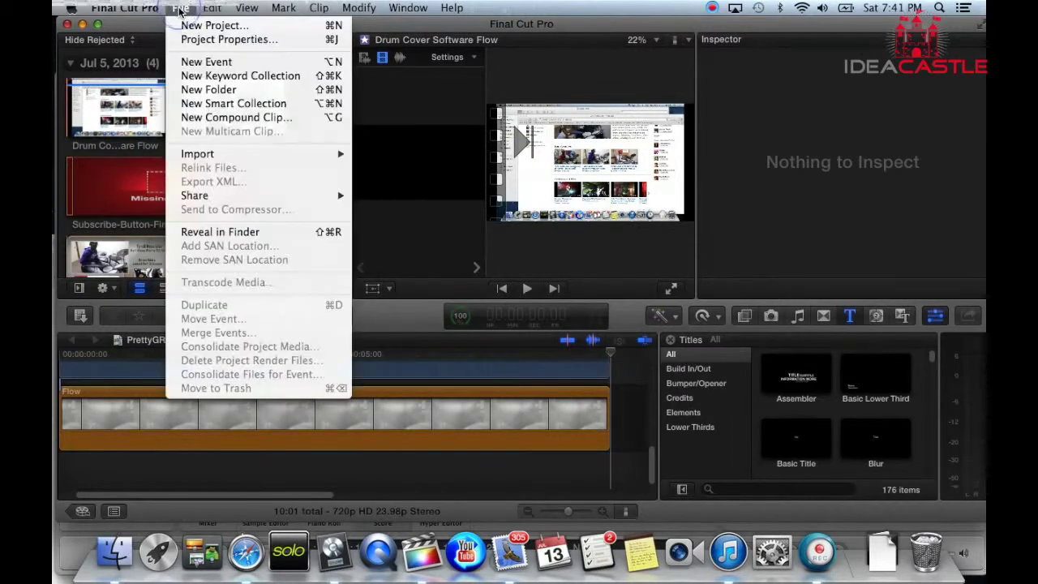
left_click(225, 62)
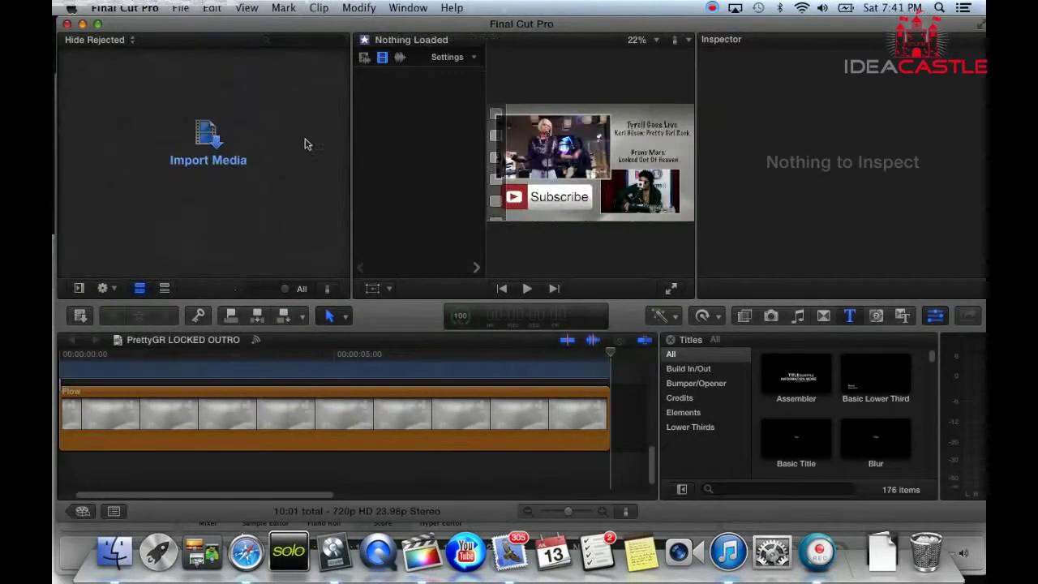
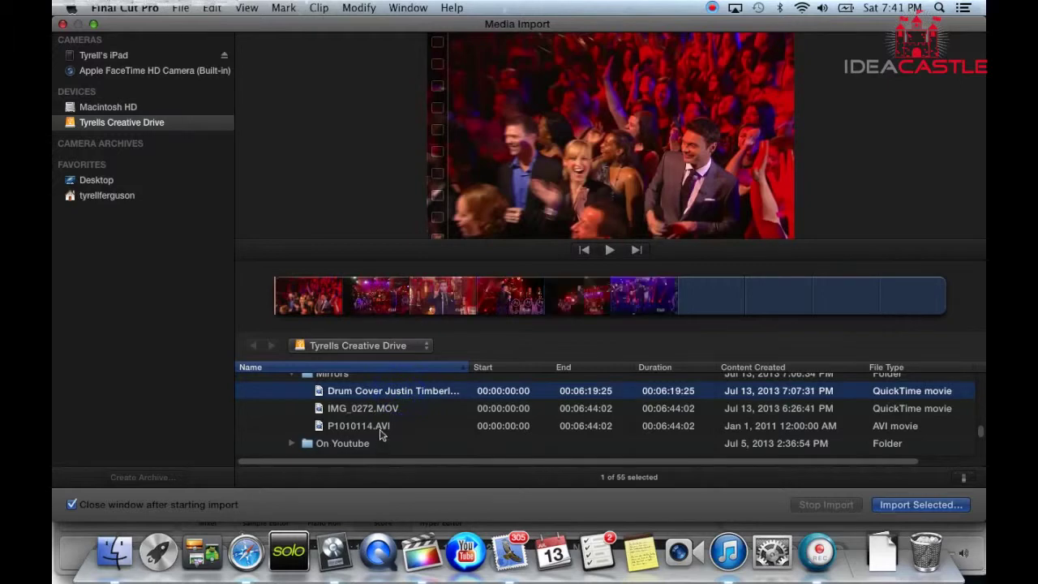
Step: Import the Mirrors folder's three clips into a new event titled with the drummer's first name followed by "Goes Live JT Mirrors"
left_click(382, 426, "shift")
left_click(915, 504)
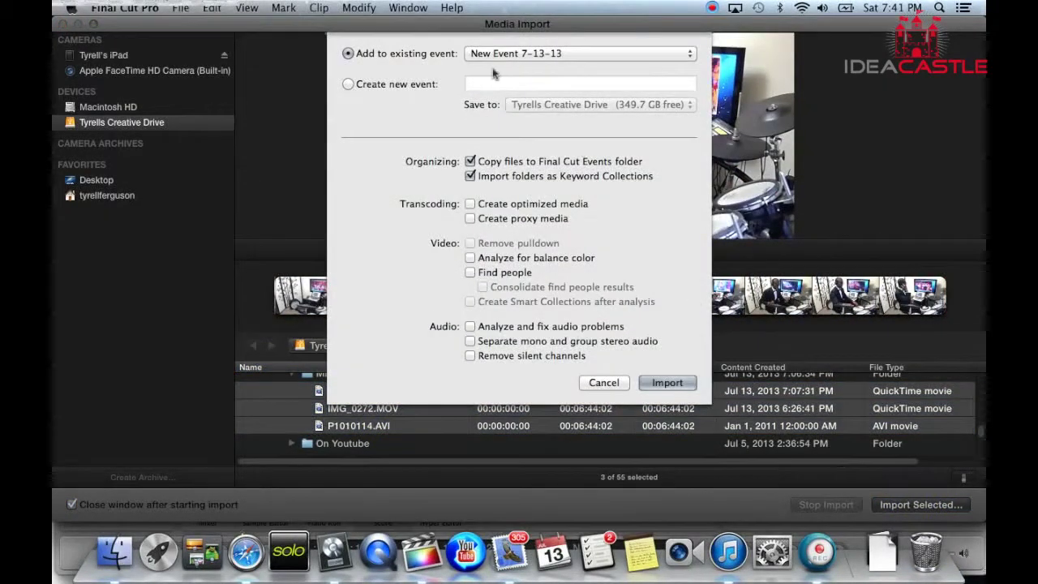
left_click(348, 85)
left_click(468, 86)
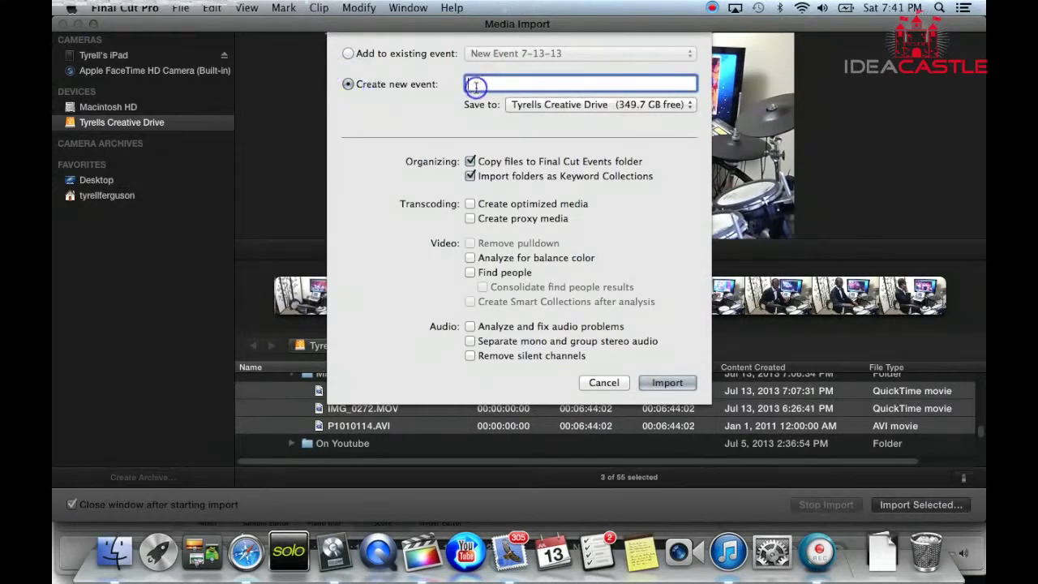
type("Tyre")
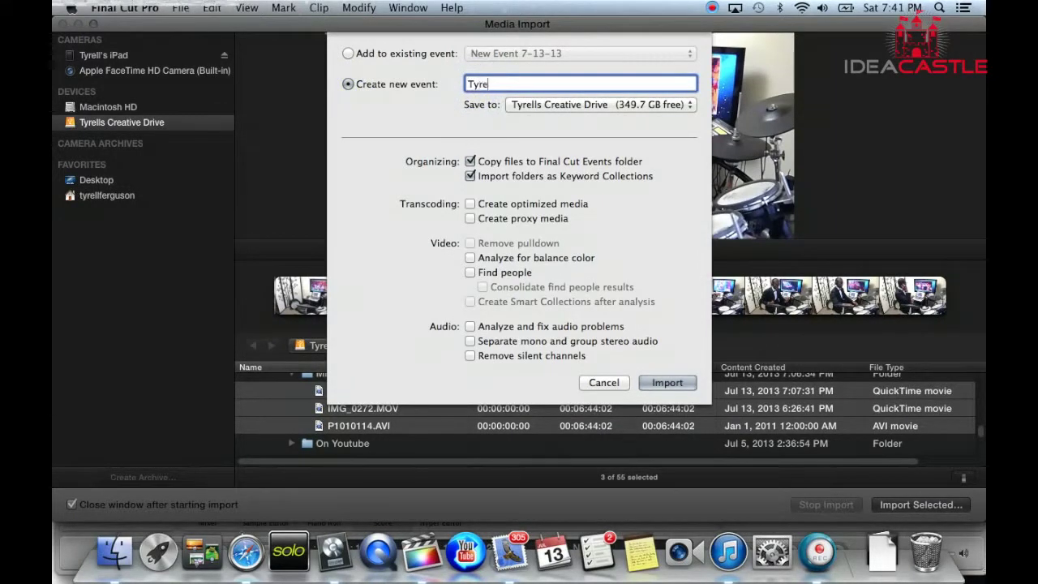
type("ll Goes Live J")
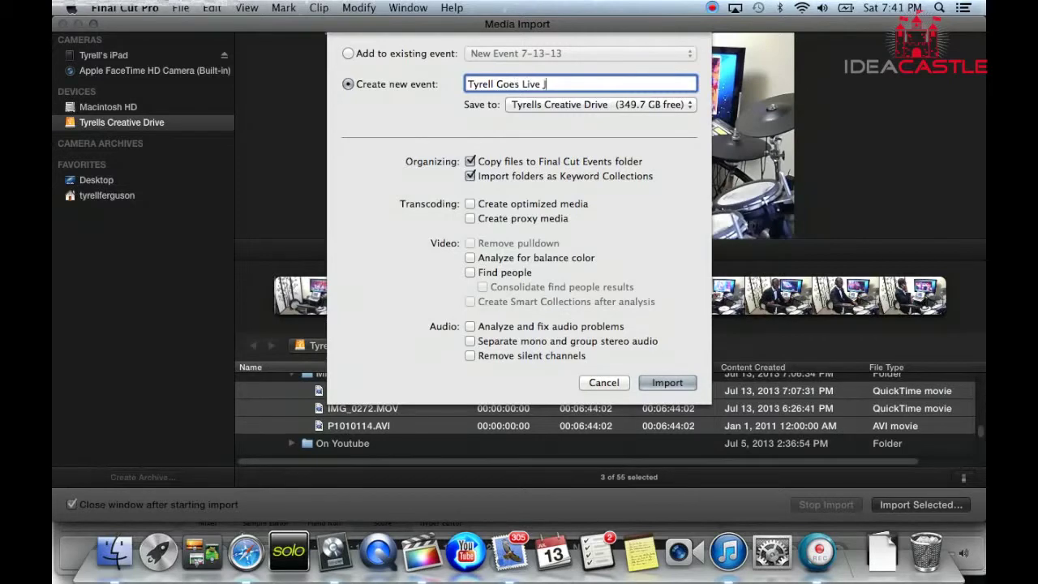
type("Y")
key("BackSpace")
type("T Mirrors")
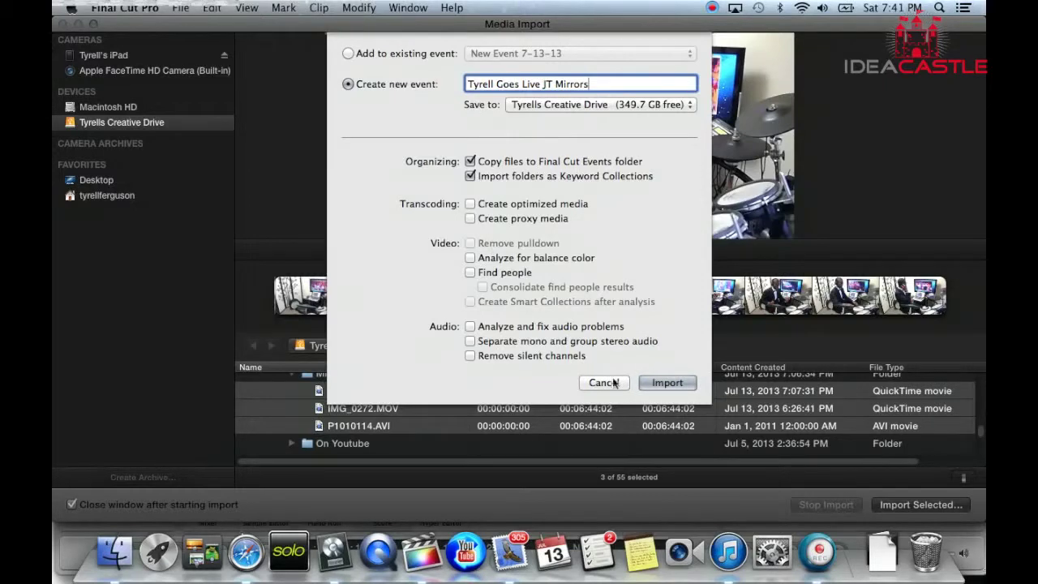
left_click(654, 381)
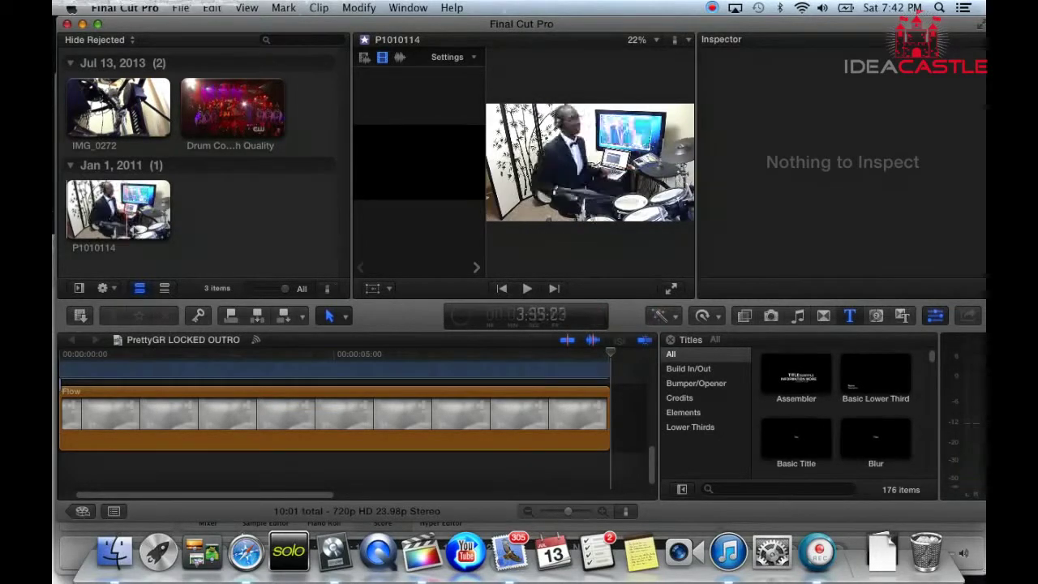
Step: Play and pause the P1010114 clip, and preview the IMG_0272 clip the same way
left_click(123, 232)
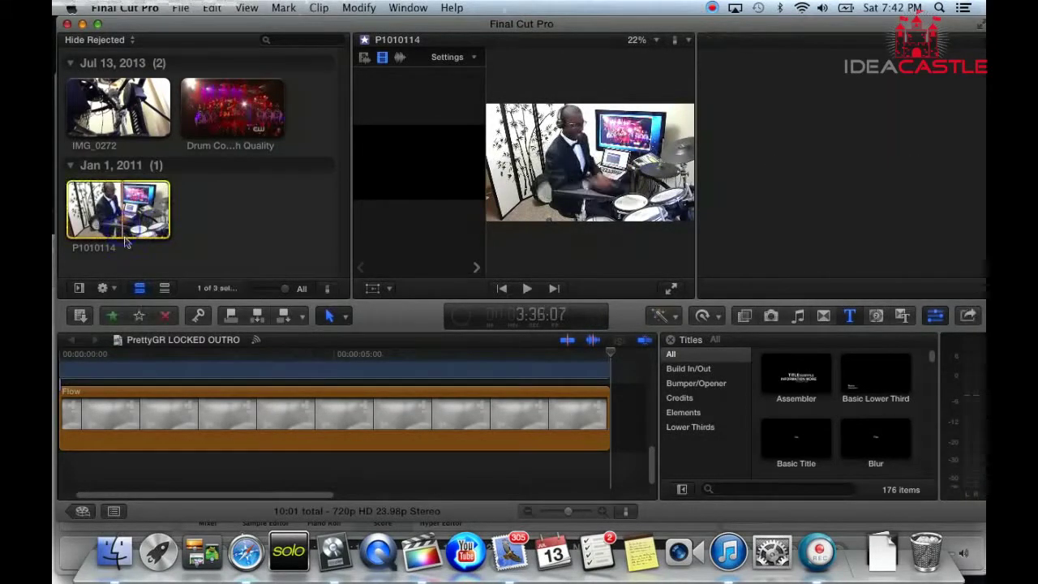
left_click(528, 289)
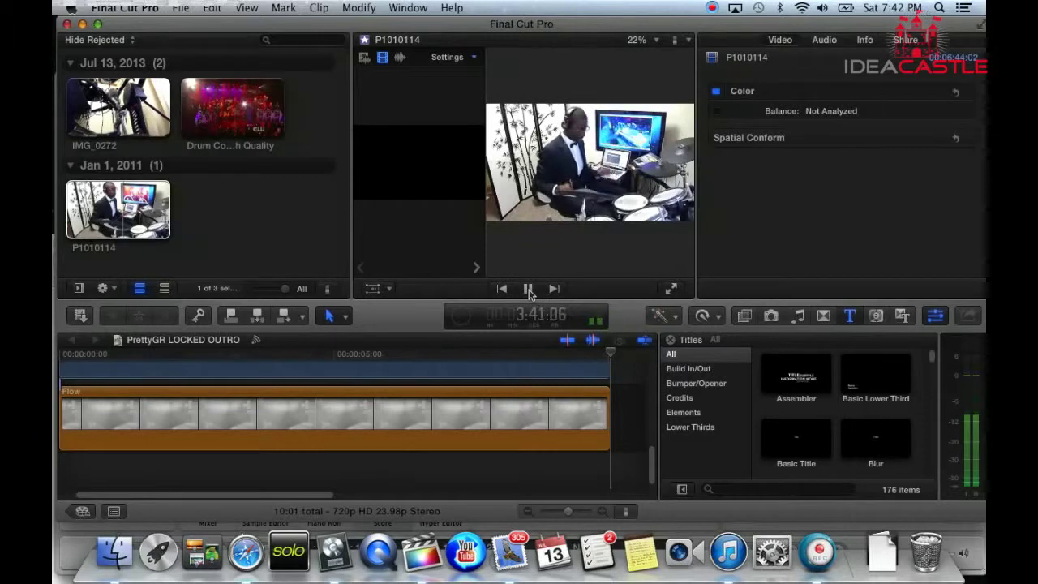
left_click(528, 289)
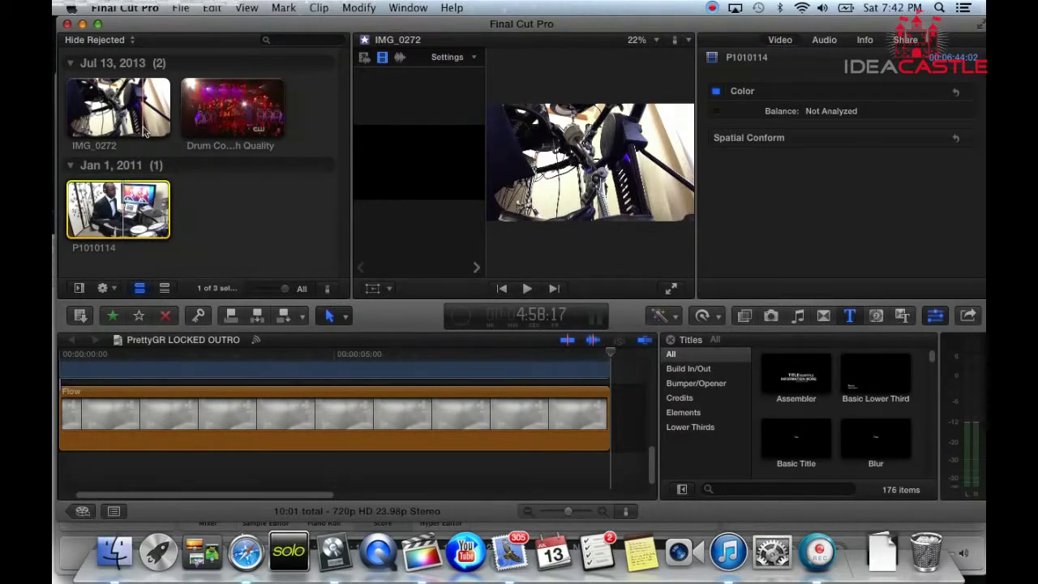
left_click(145, 130)
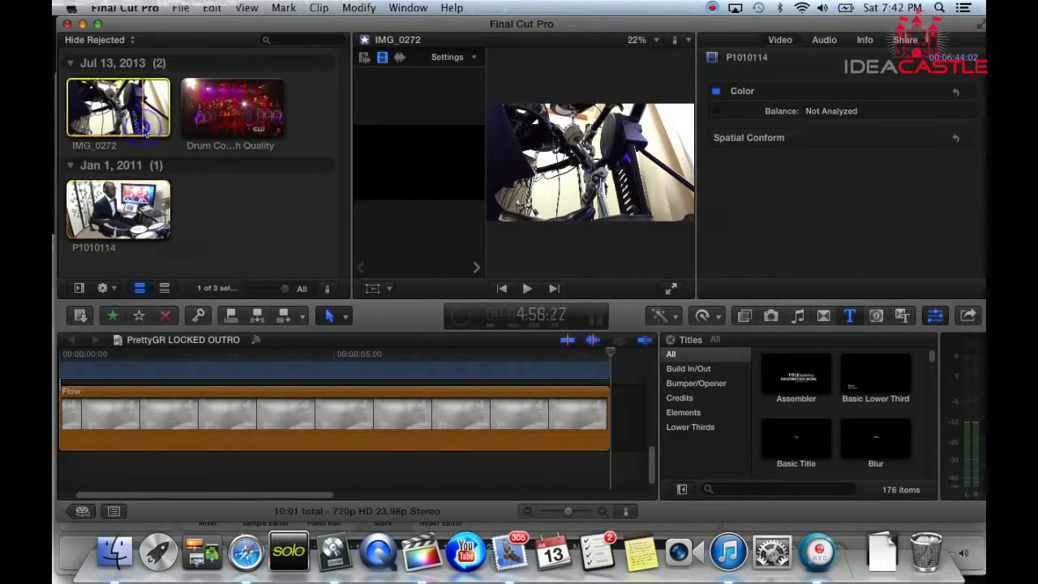
left_click(528, 289)
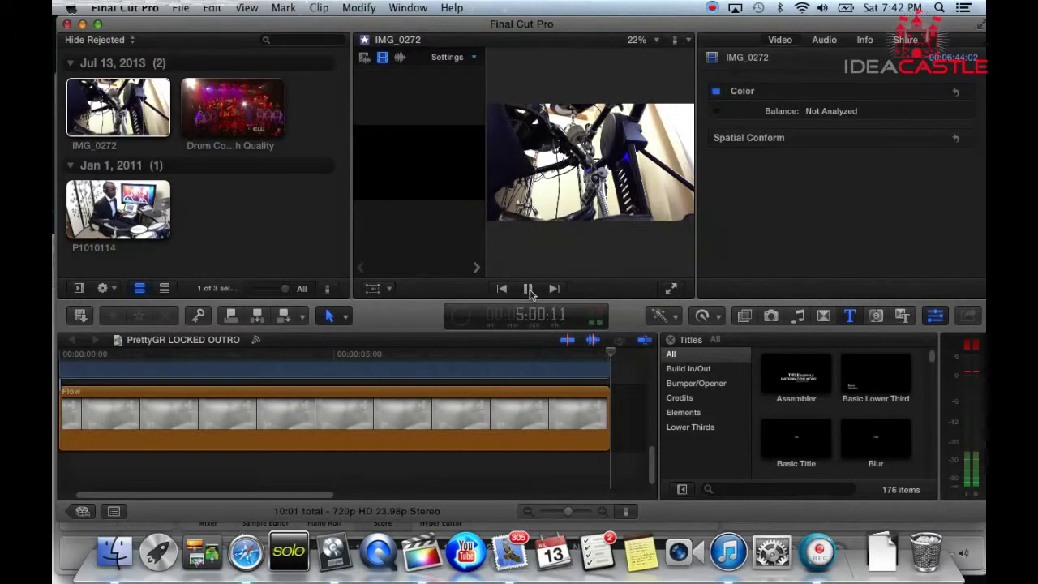
left_click(529, 290)
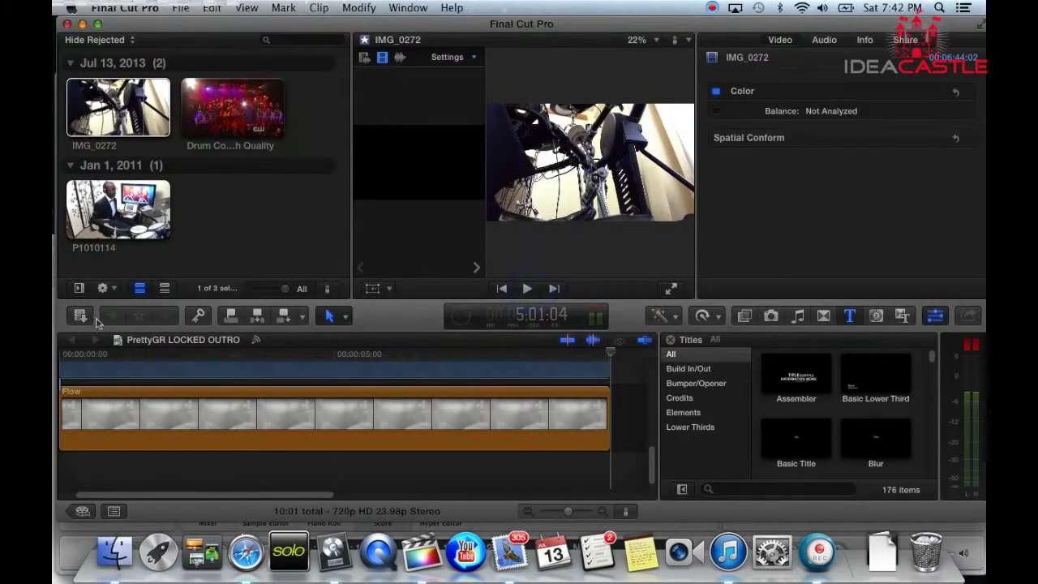
Step: Create a new project named with the drummer's first name followed by "Goes Live JT Mirror", keeping the JT Mirrors event as its default event
left_click(292, 359)
left_click(180, 7)
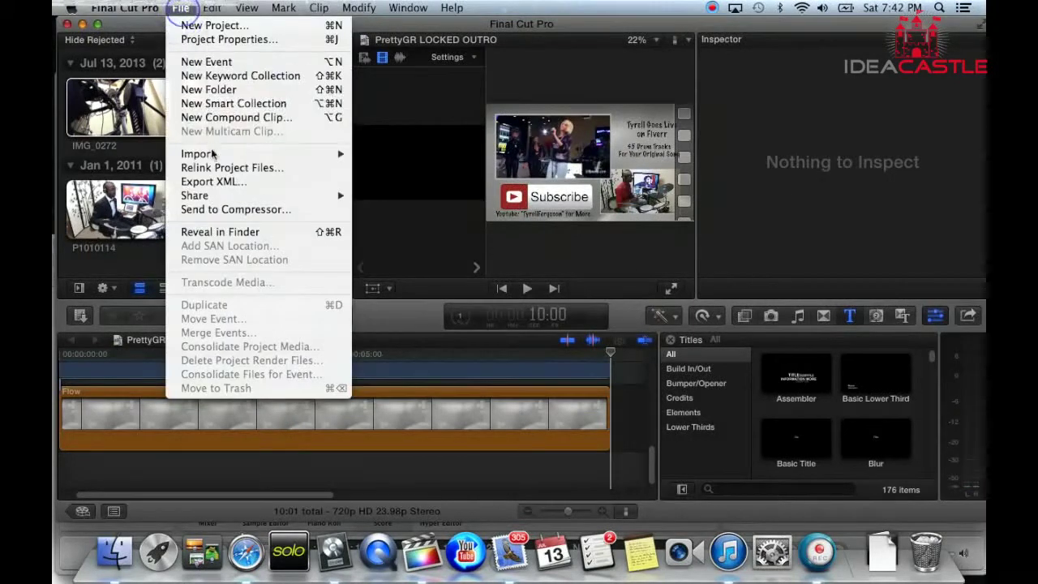
mouse_move(212, 155)
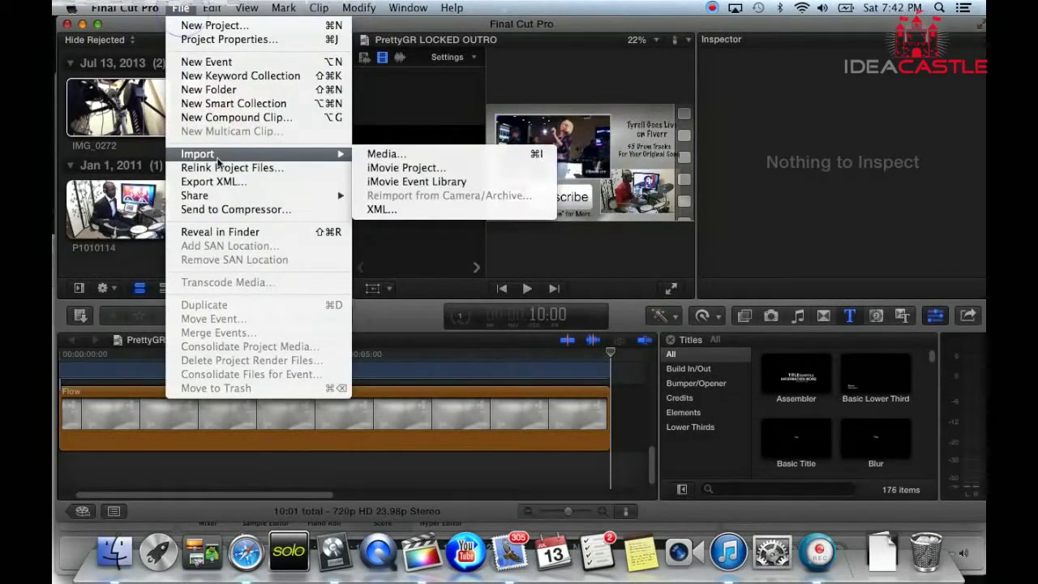
left_click(214, 25)
left_click(537, 49)
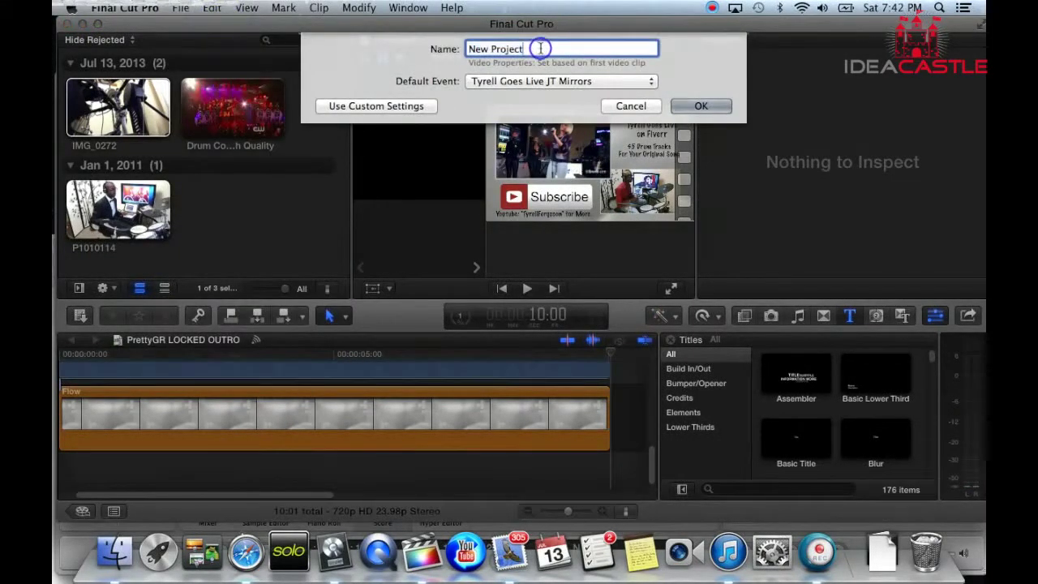
type("T")
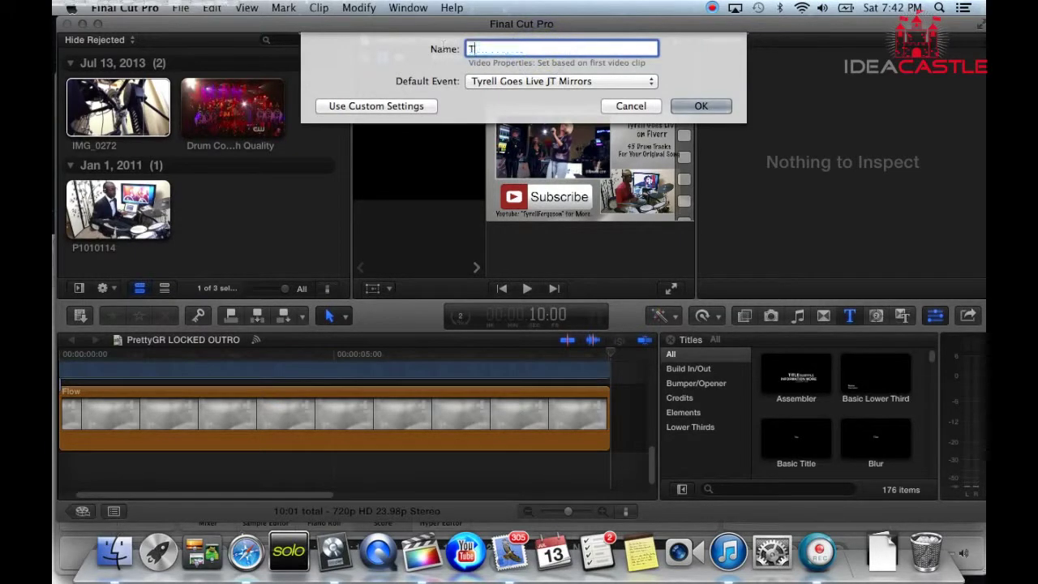
type("yrell Go")
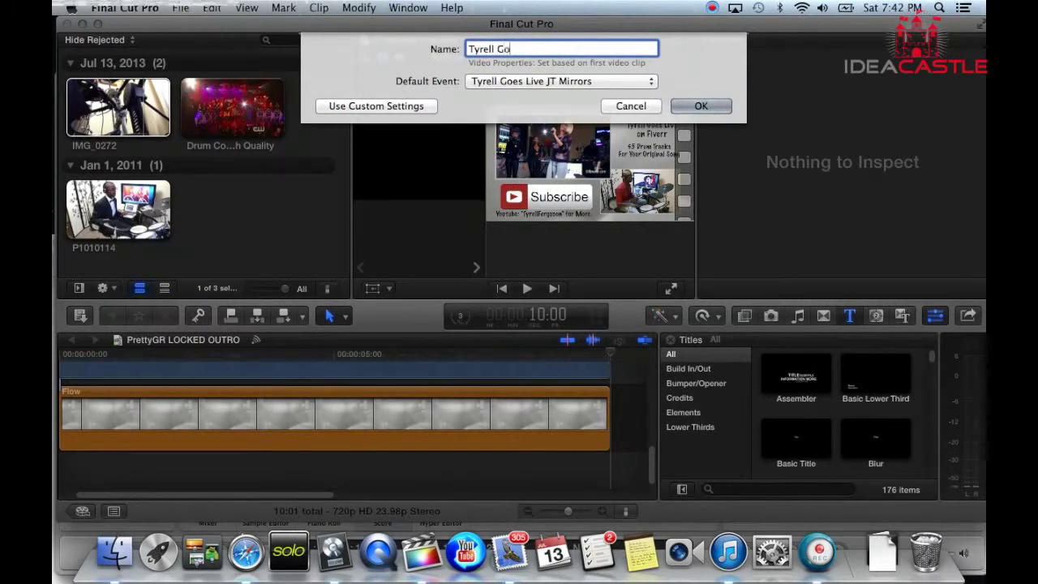
type("es Live")
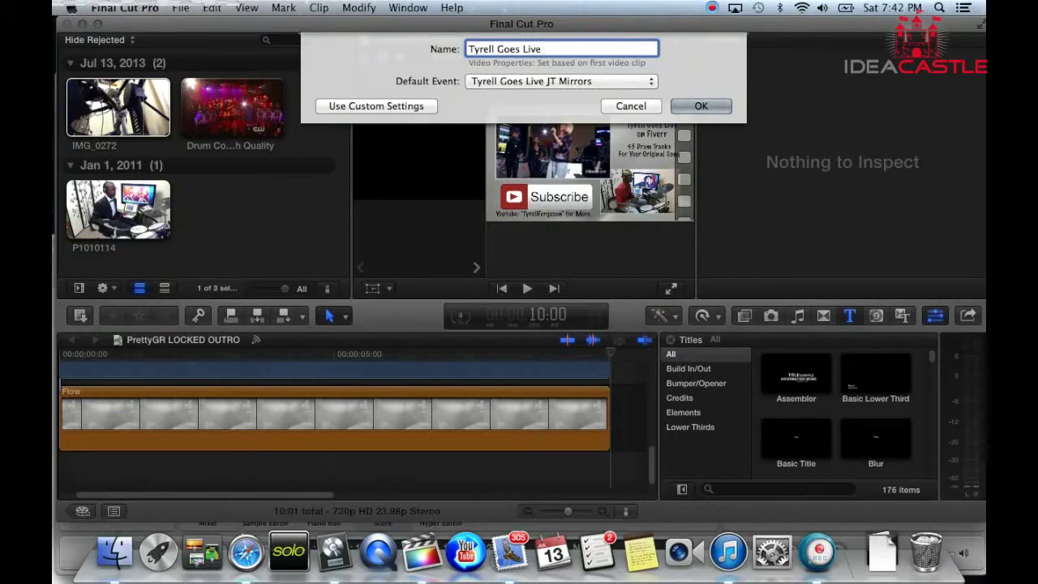
type(" JT Mirror")
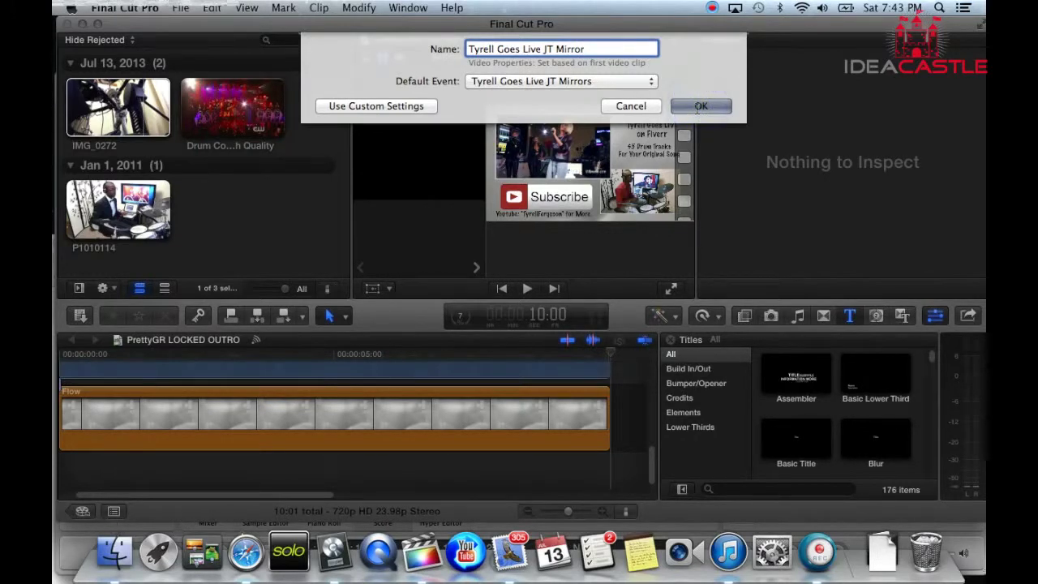
left_click(699, 107)
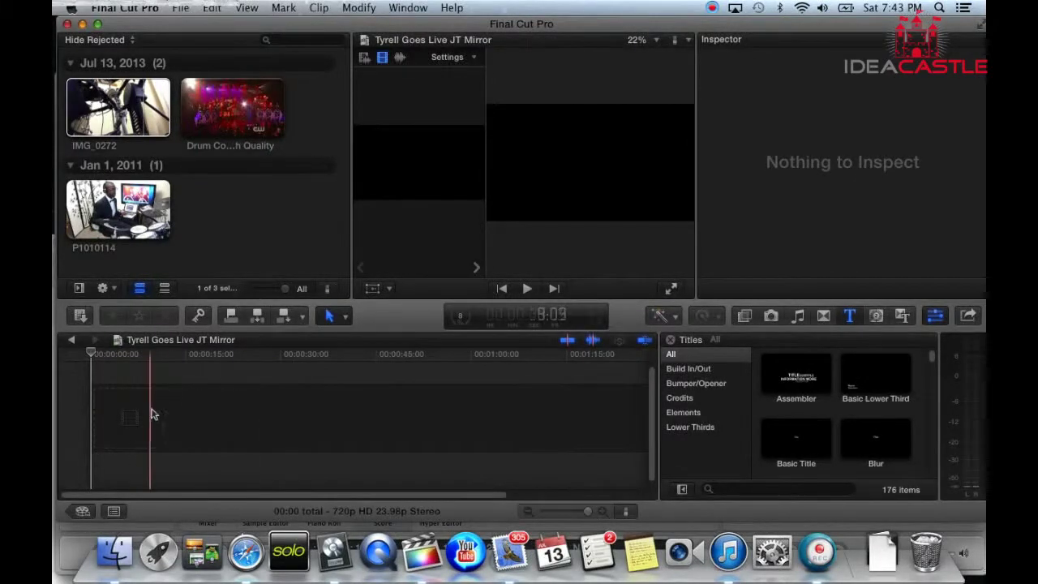
Step: Create a multicam clip named "Mirror Multicam Clip" from the IMG_0272, P1010114 and Drum Cover clips, using audio for synchronization
left_click(121, 110)
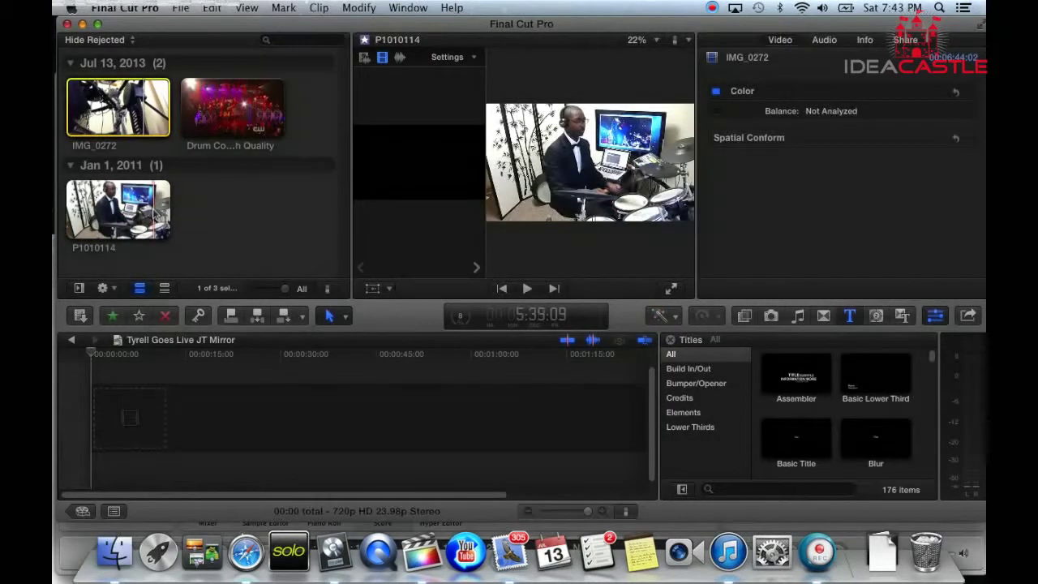
left_click(154, 213, "super")
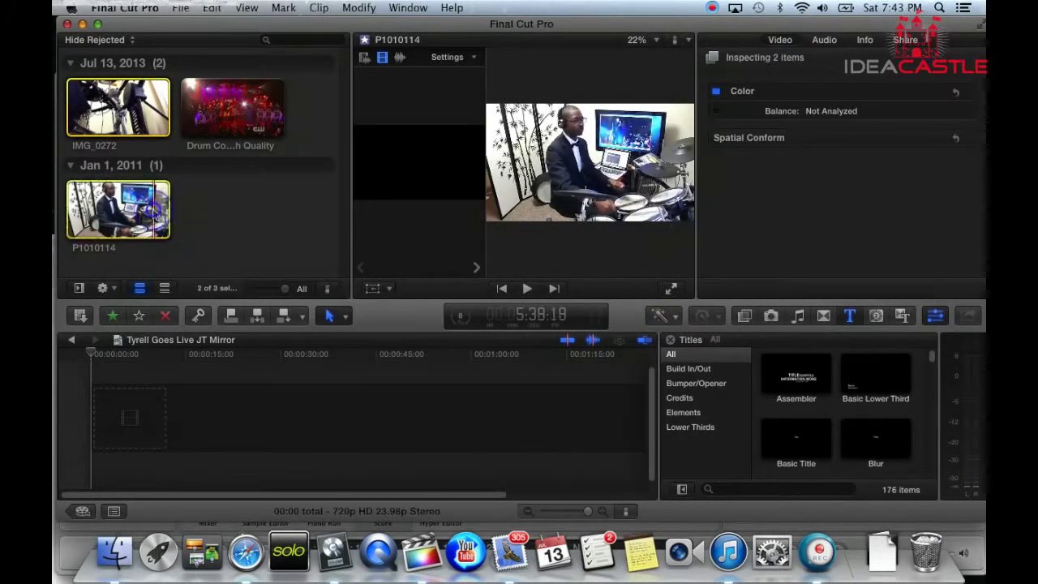
left_click(210, 122, "super")
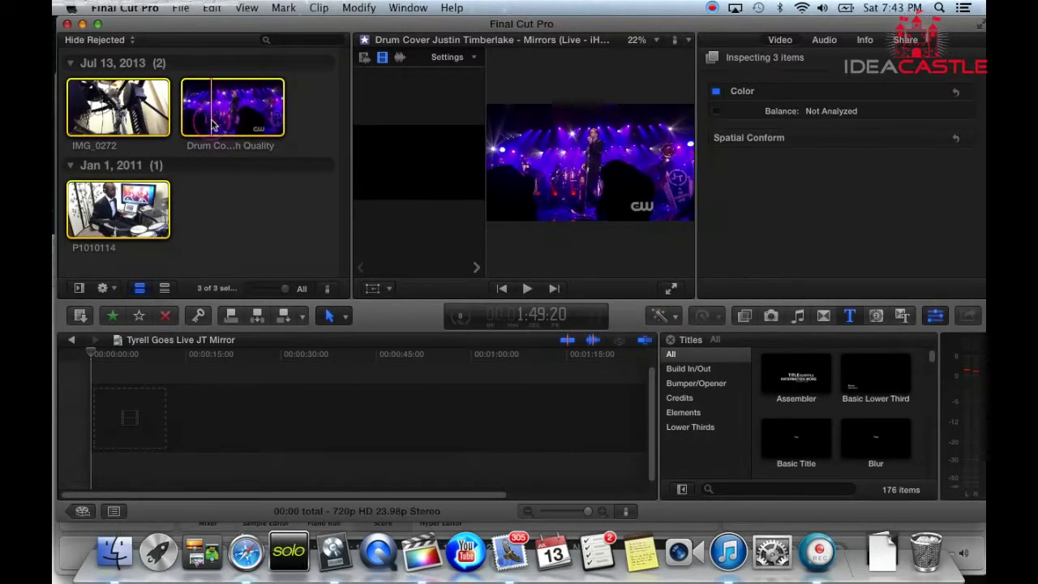
right_click(214, 123)
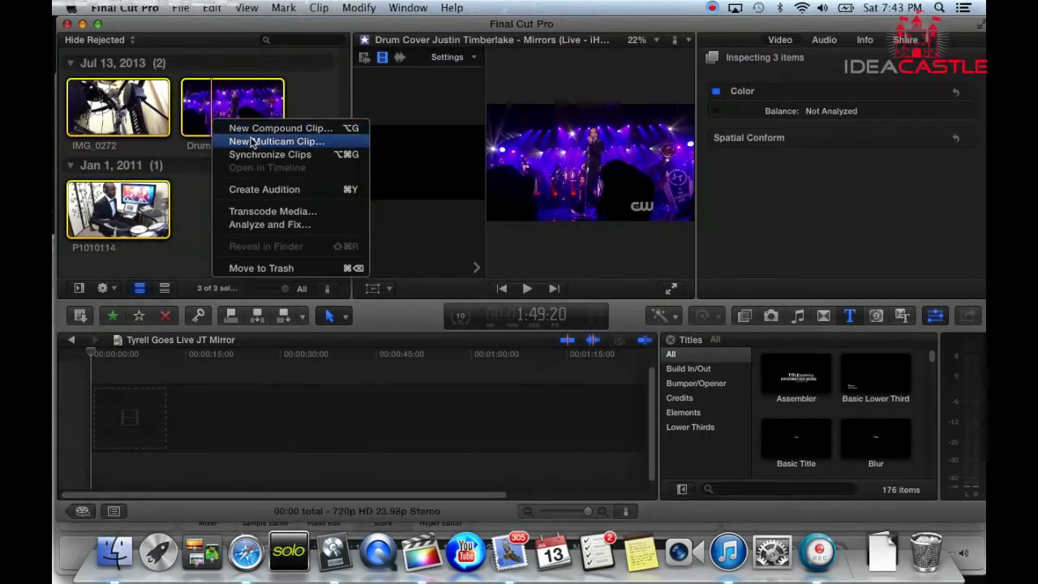
left_click(252, 143)
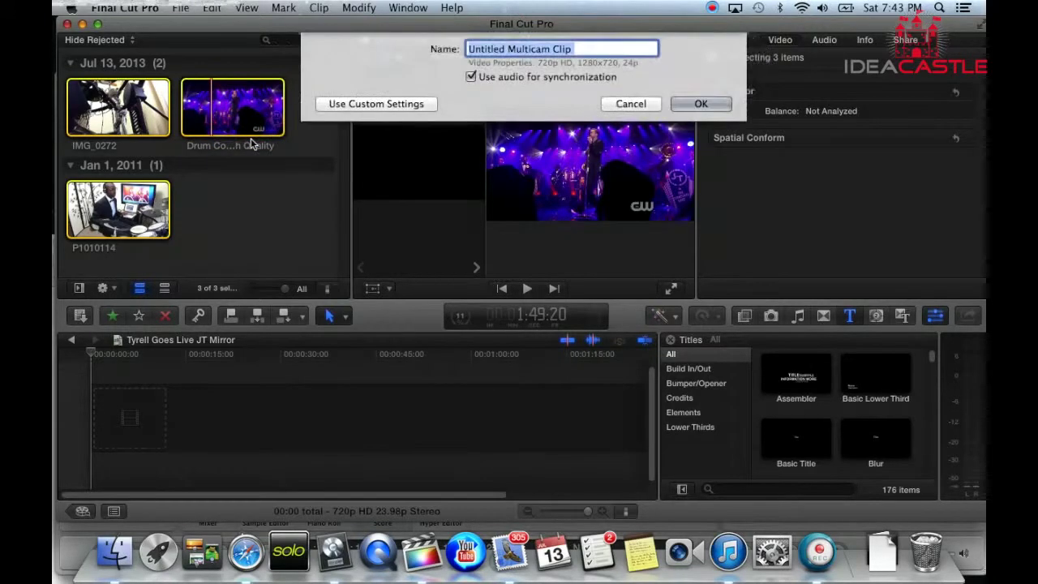
left_click(508, 49)
key("BackSpace")
key("BackSpace")
key("BackSpace")
key("BackSpace")
key("BackSpace")
key("BackSpace")
key("BackSpace")
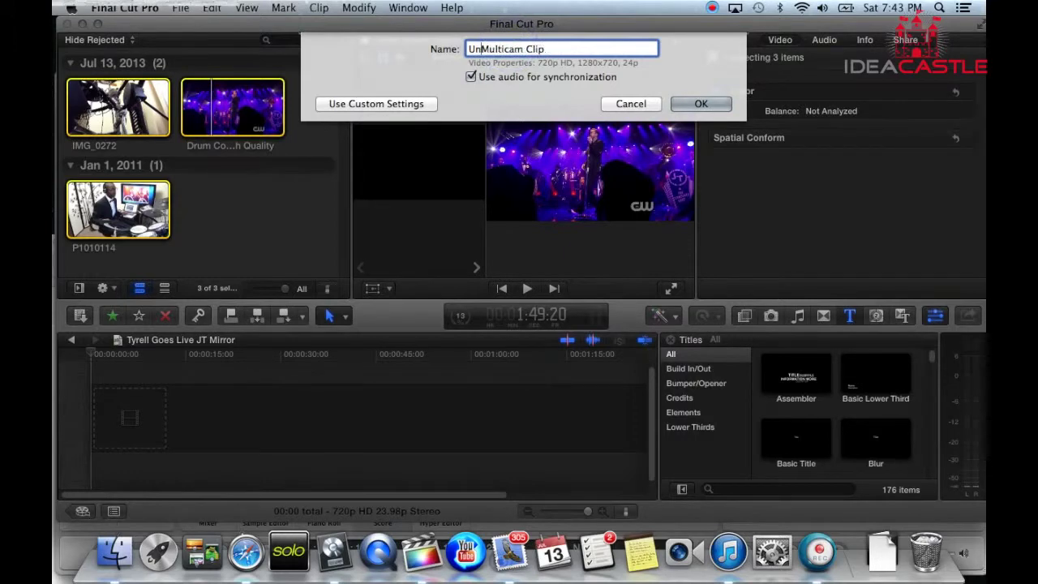
key("BackSpace")
key("BackSpace")
type("Mirr")
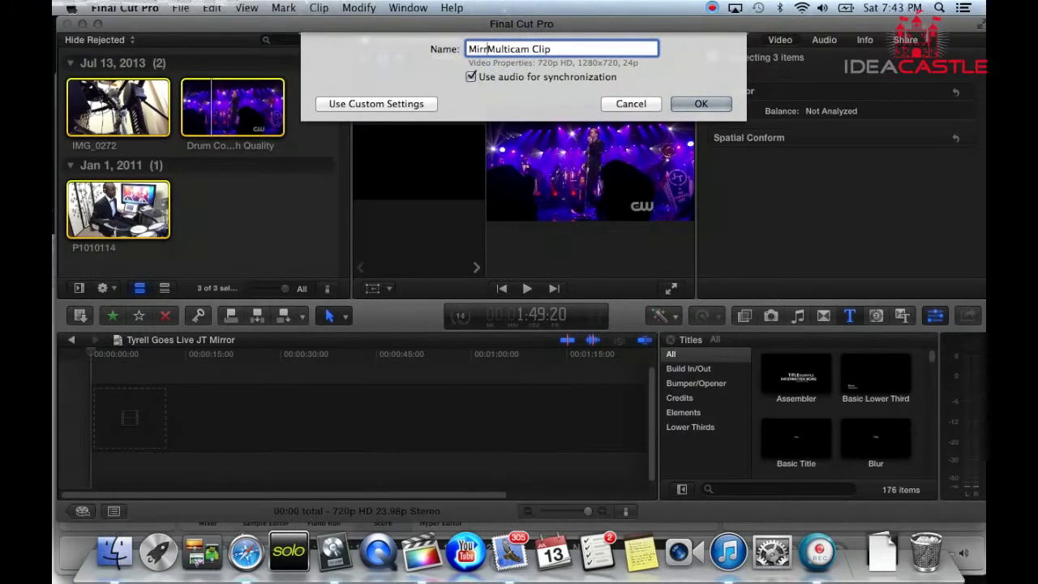
type("or")
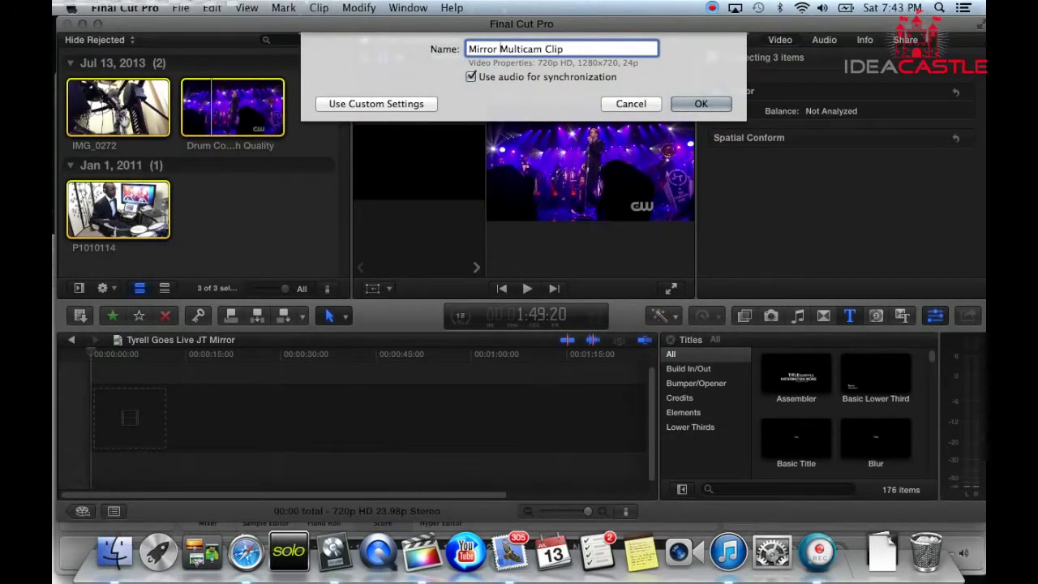
left_click(702, 103)
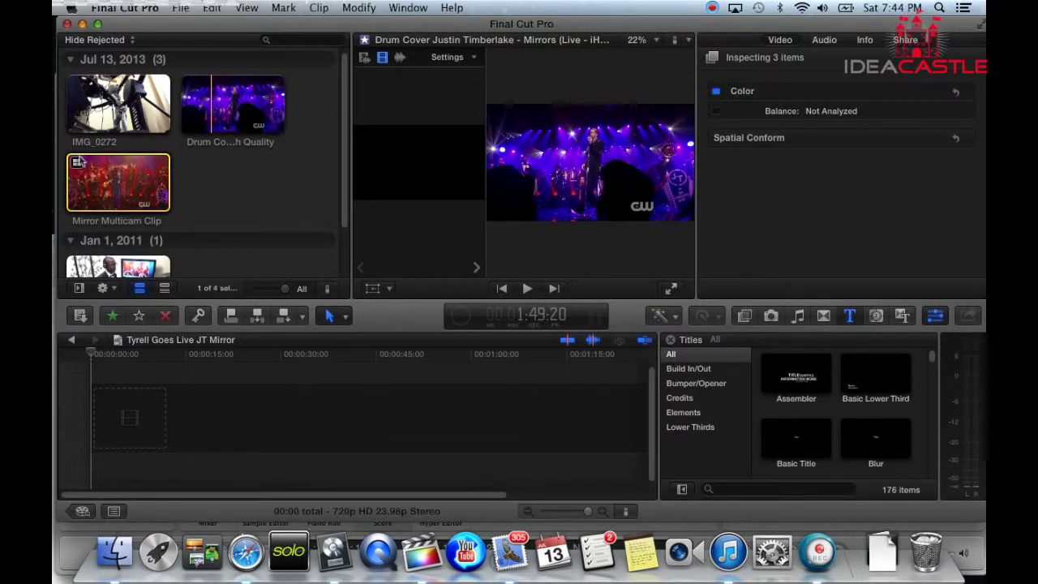
Step: Open Mirror Multicam Clip in the angle editor and look through its three synchronized angles
left_click(79, 162)
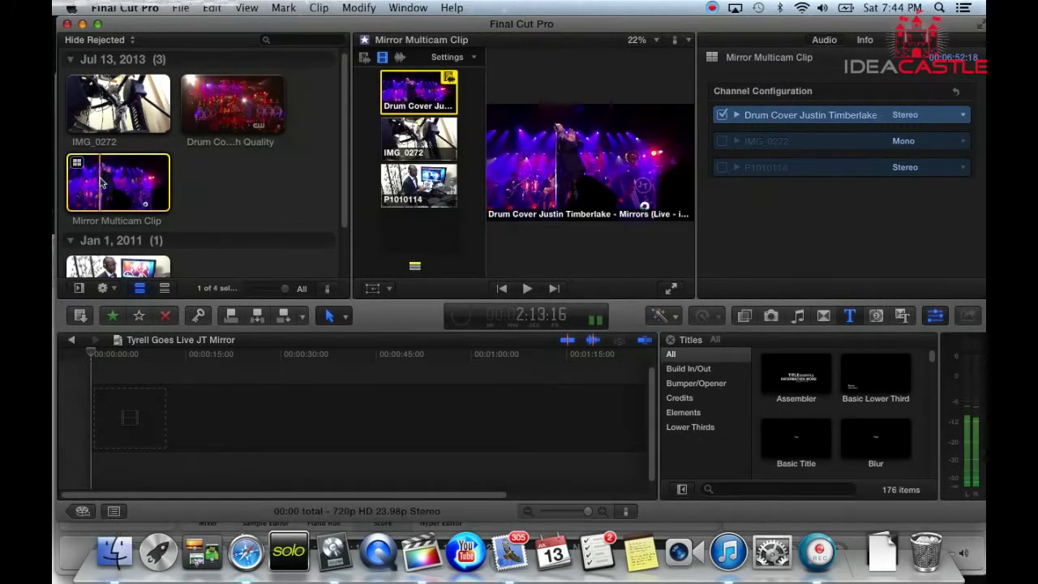
double_click(101, 183)
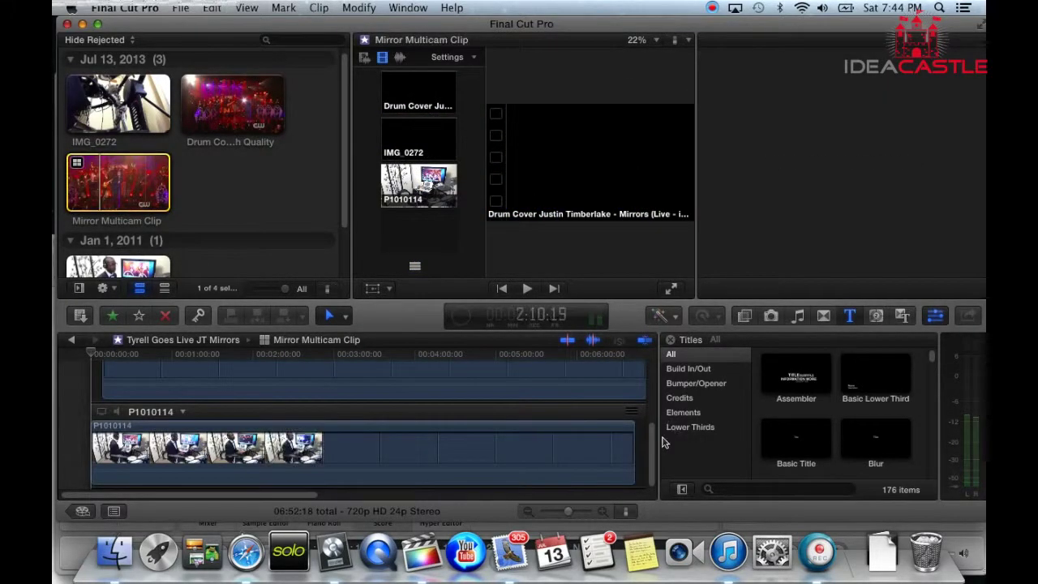
scroll(654, 438, "up", 3)
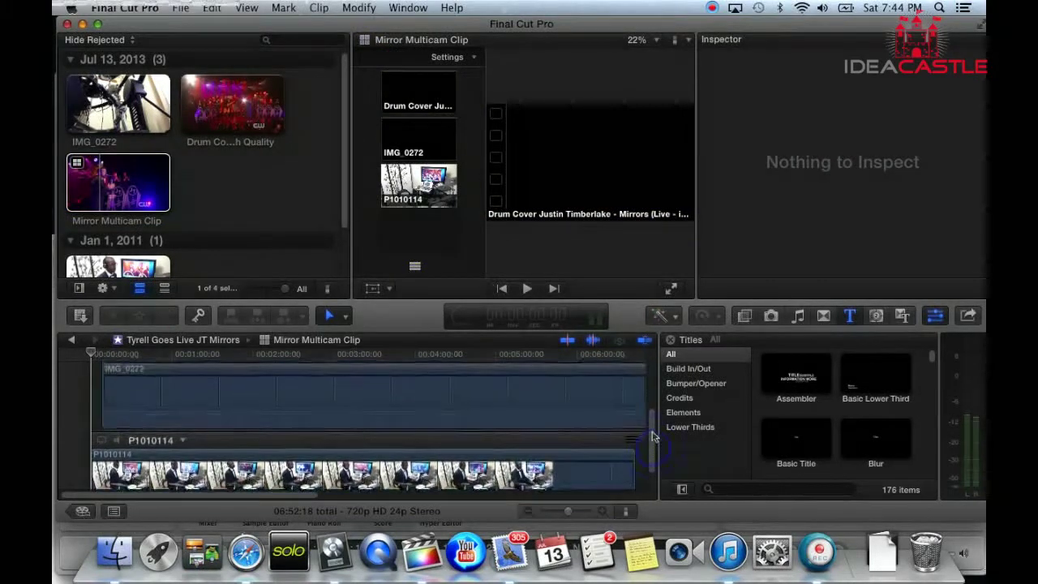
scroll(654, 438, "up", 5)
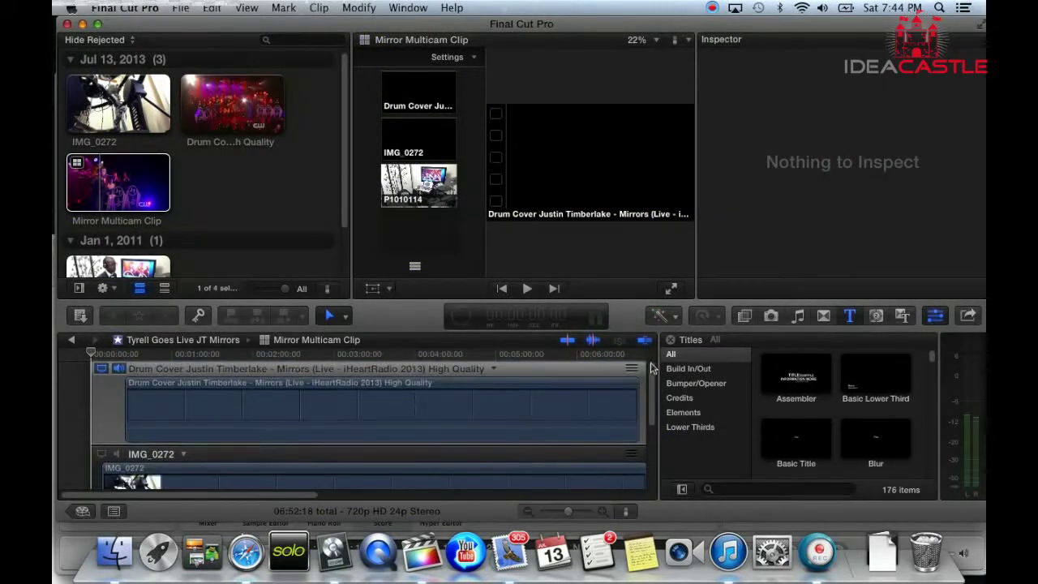
scroll(654, 376, "down", 2)
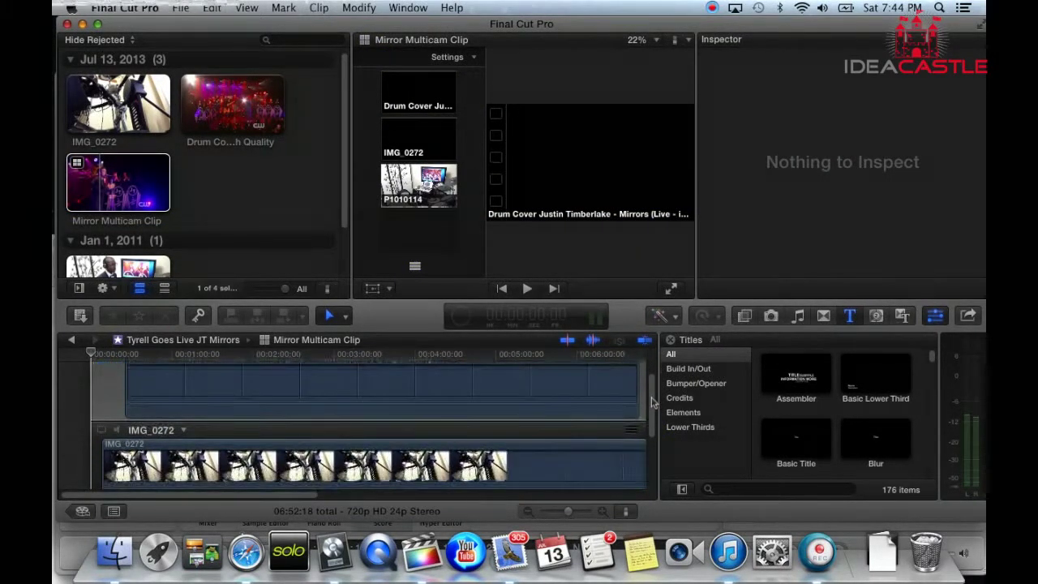
Step: Play the multicam clip from about 47 seconds to check the angles' sync, stop at about 1:12, and dismiss the playback warning
left_click(154, 379)
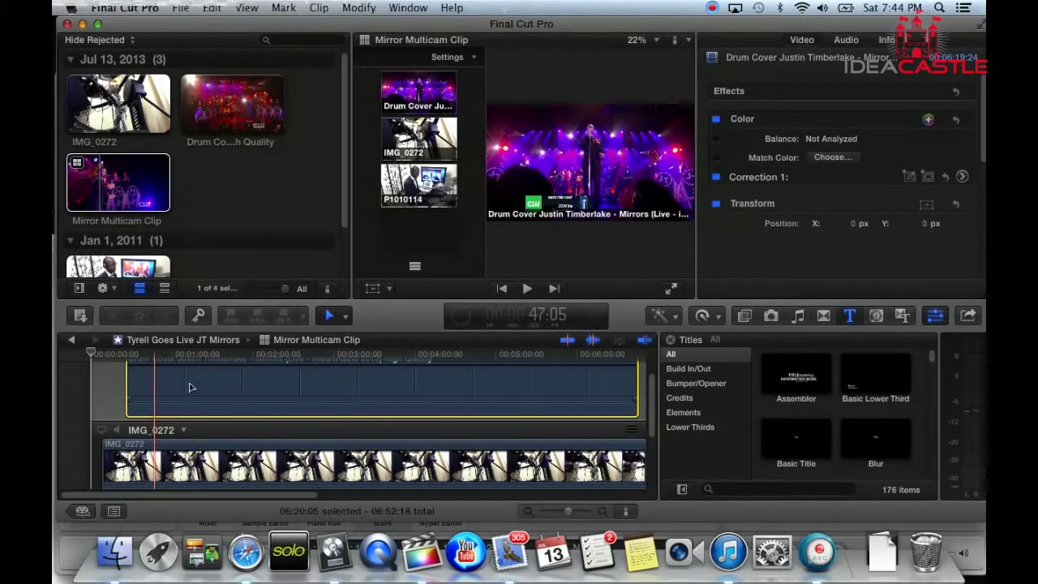
key("space")
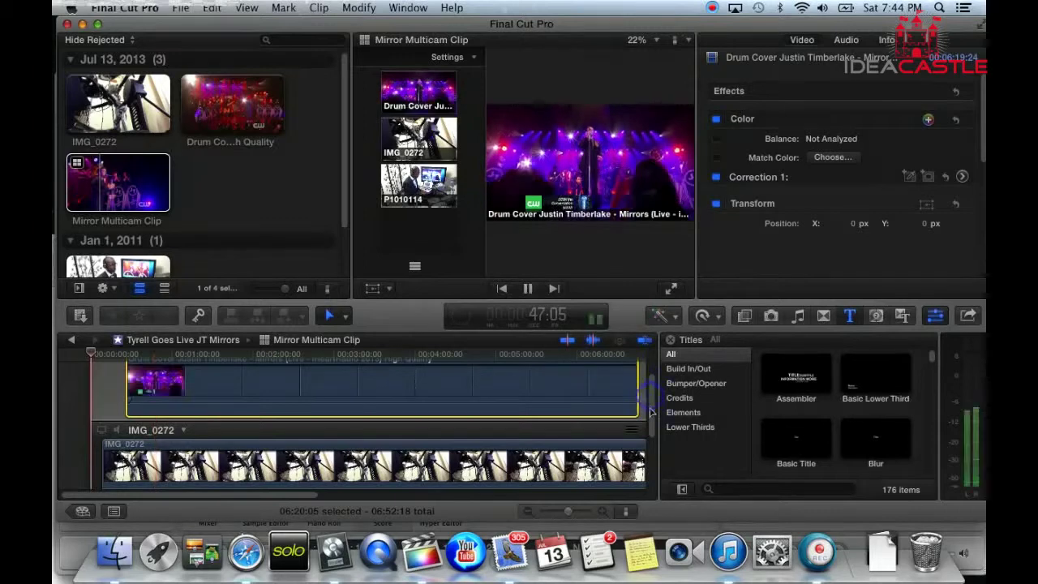
scroll(650, 422, "down", 4)
scroll(650, 434, "down", 3)
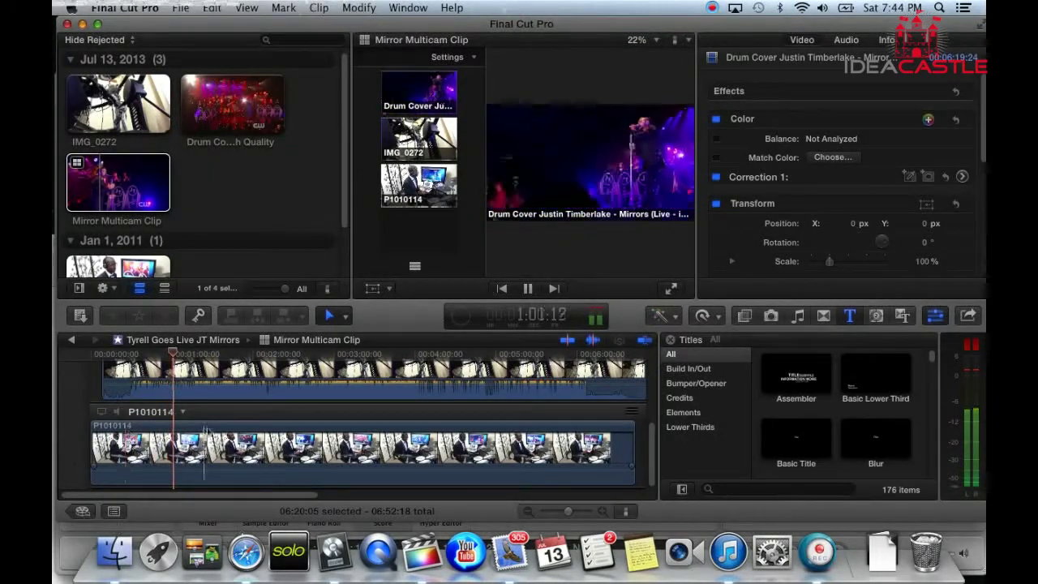
scroll(616, 422, "up", 5)
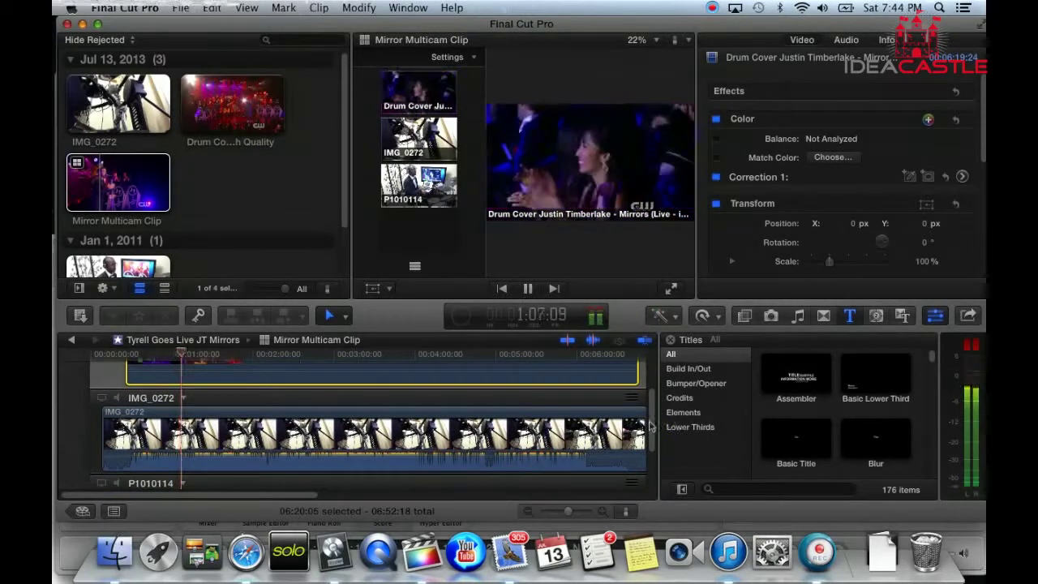
scroll(654, 422, "up", 3)
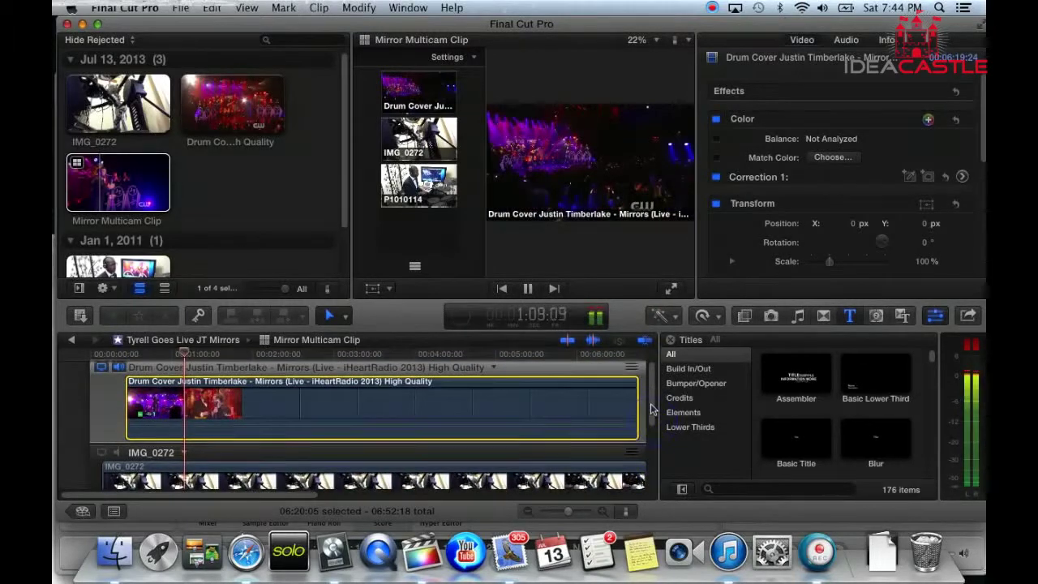
left_click(528, 288)
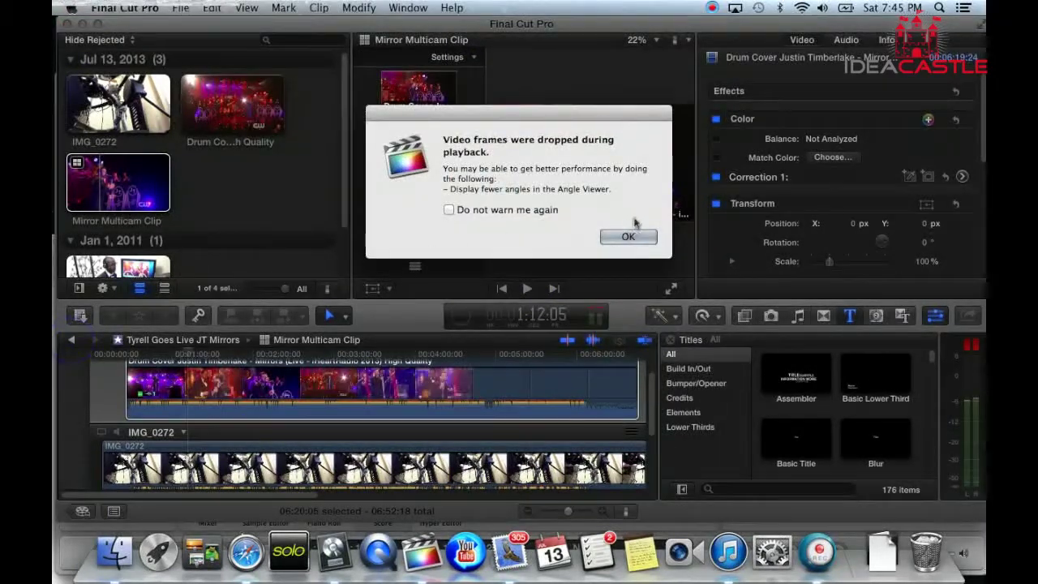
left_click(629, 236)
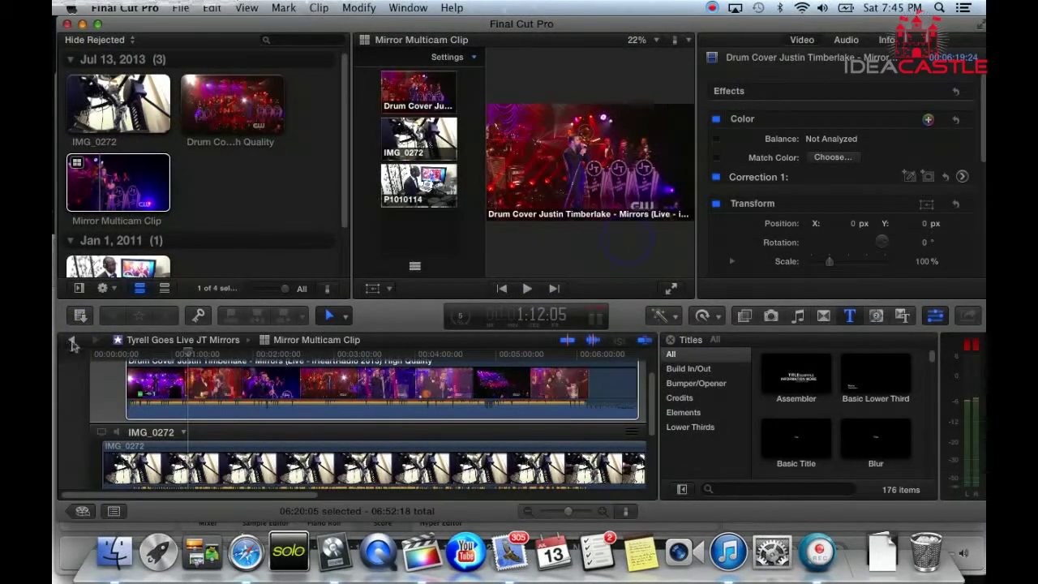
Step: Return to the empty project timeline and add Mirror Multicam Clip at its start
left_click(73, 342)
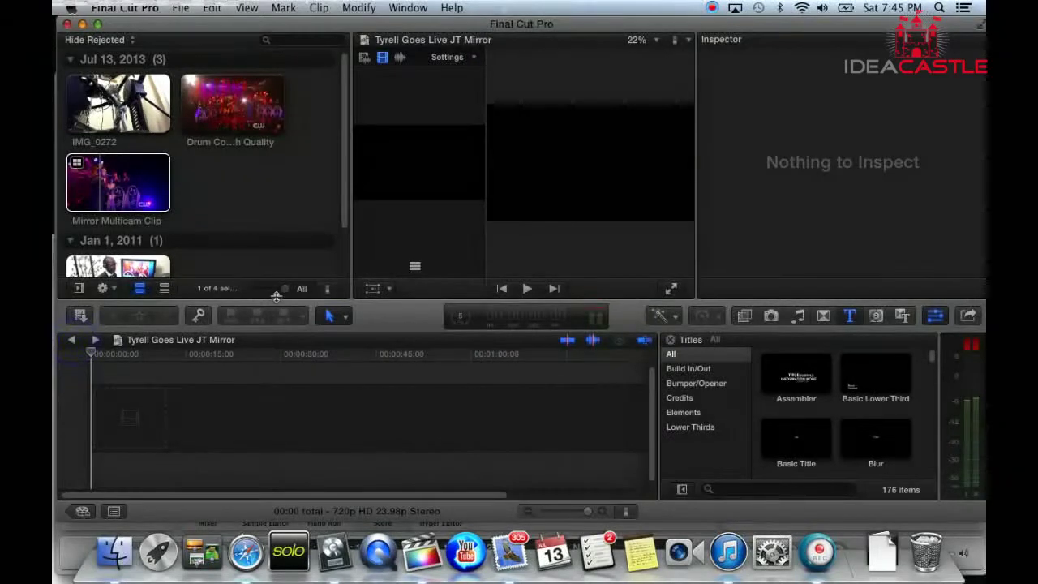
left_click(125, 176)
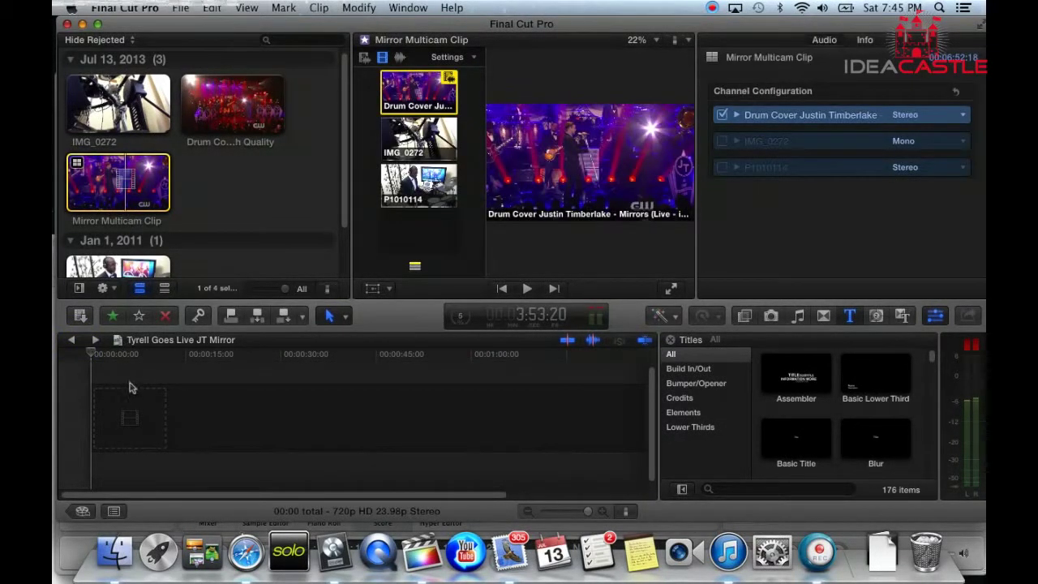
left_click_drag(132, 387, 91, 423)
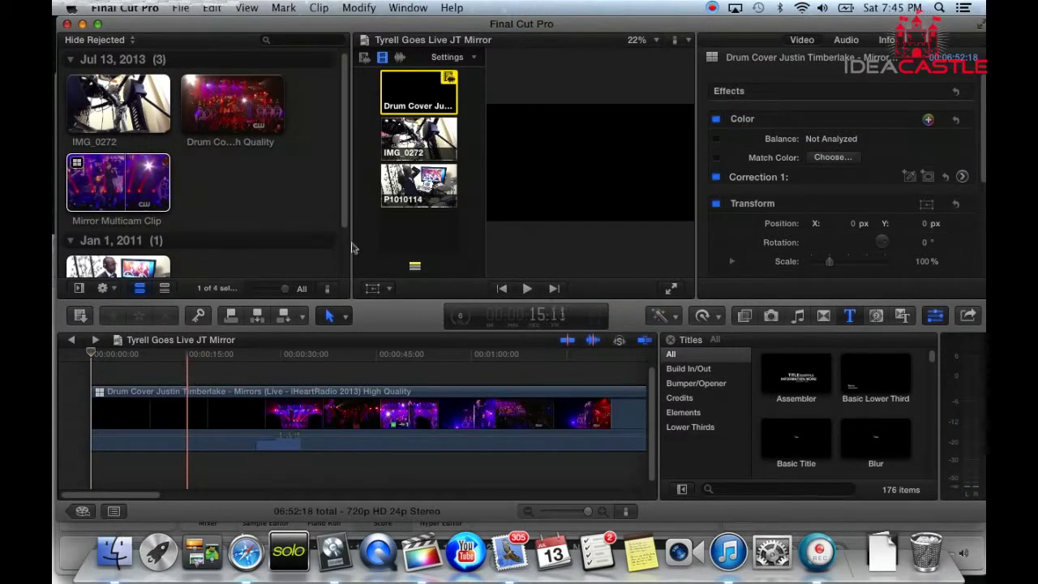
Step: Set the multicam angle switching to video only, leaving the audio angle out of the switches
left_click(364, 58)
left_click(383, 58)
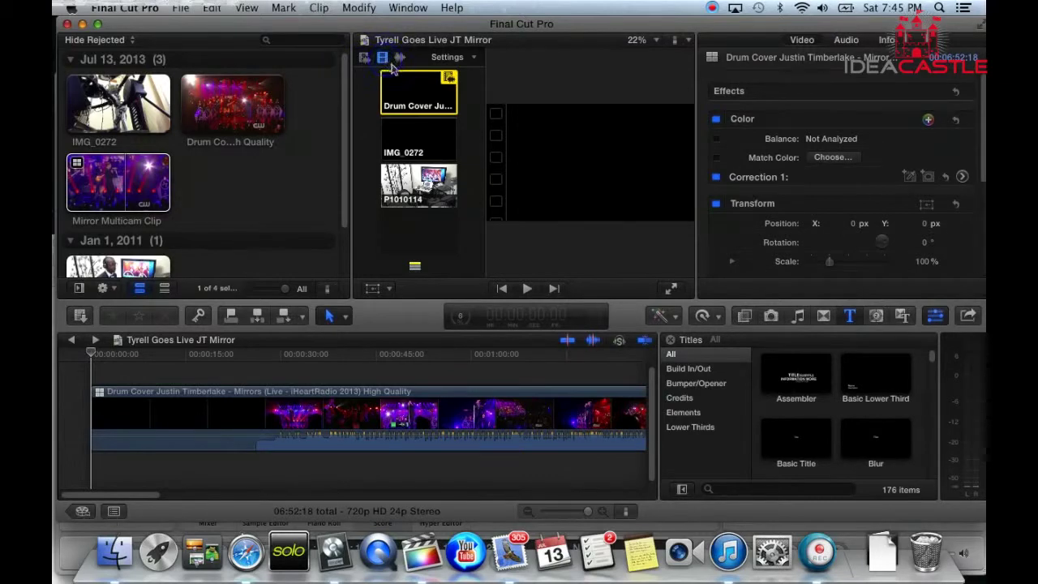
left_click(383, 59)
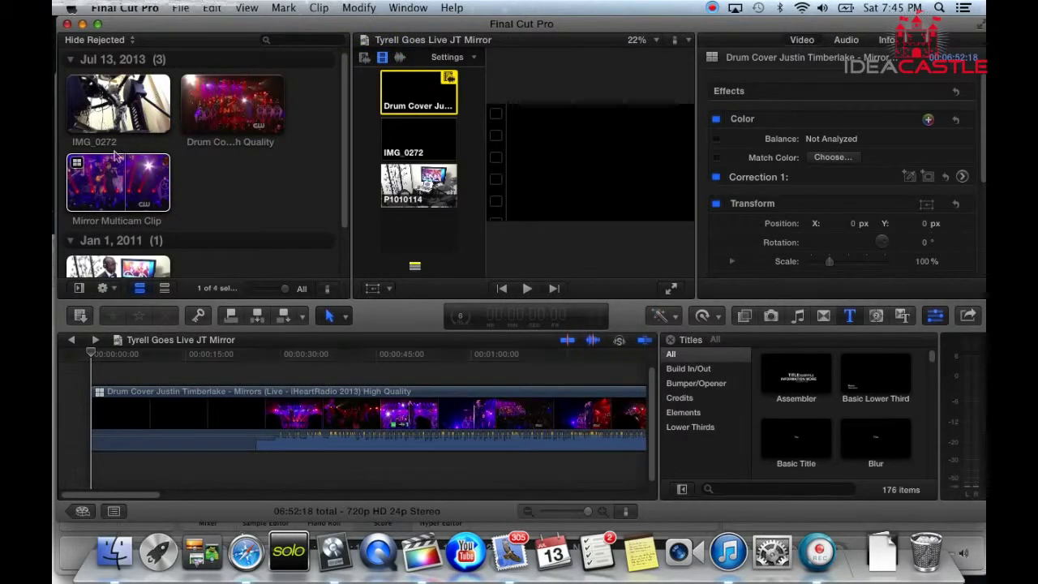
left_click(365, 58)
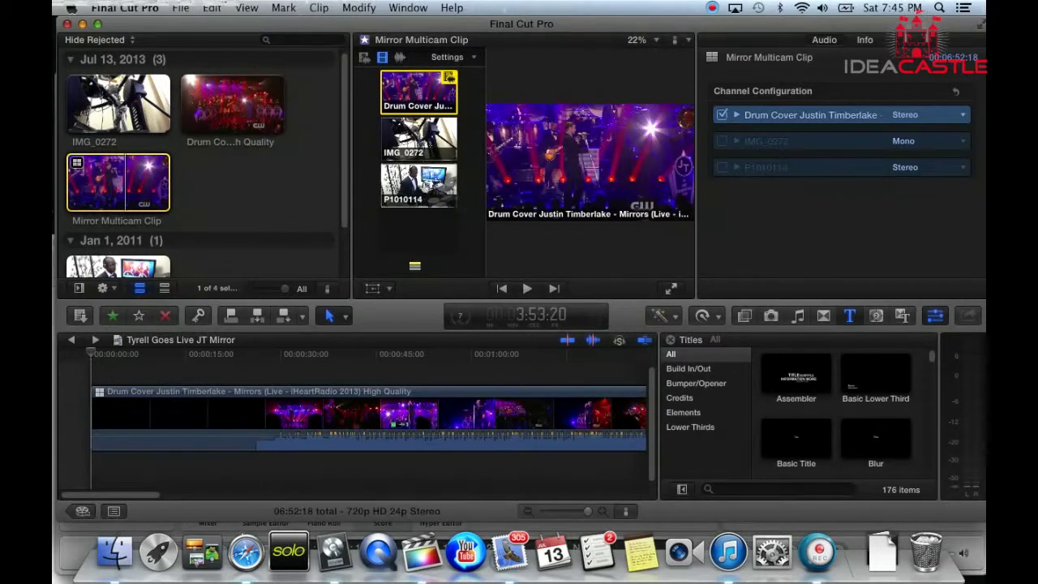
Step: Blade the multicam clip at about 27:09, where the crowd appears, and delete the black opening section
left_click(335, 372)
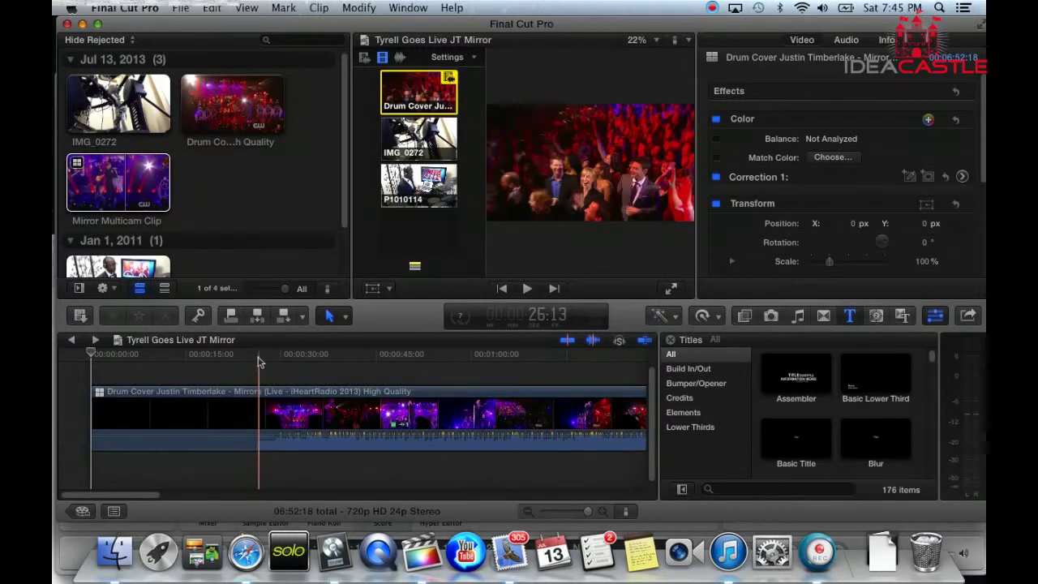
key("space")
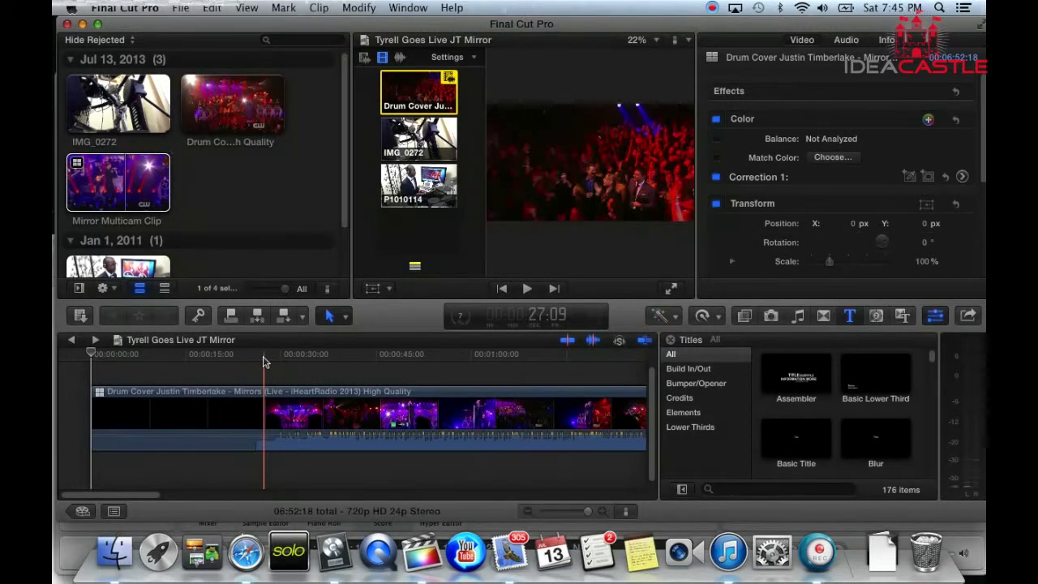
key("r")
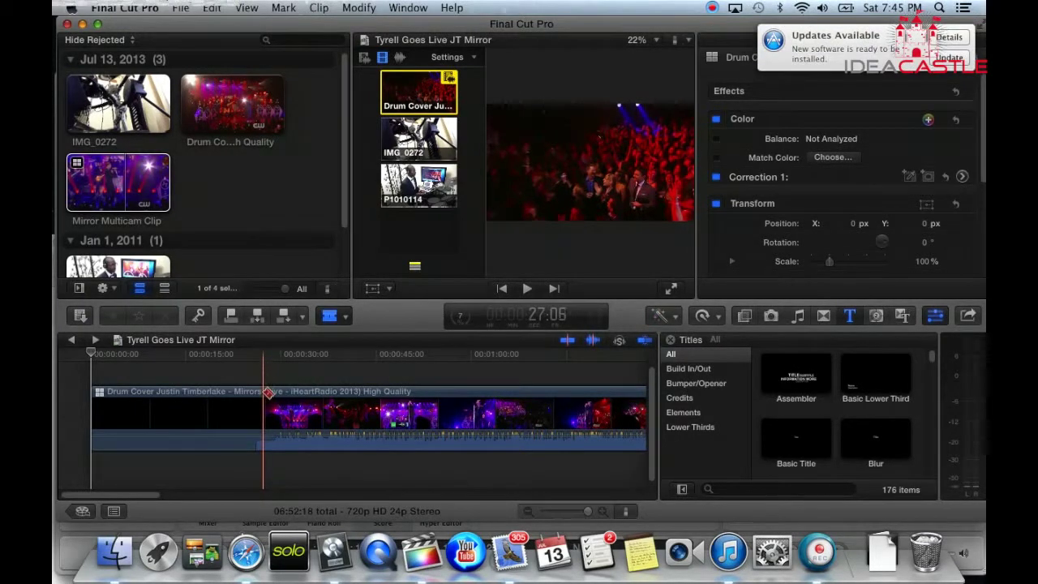
left_click(266, 394)
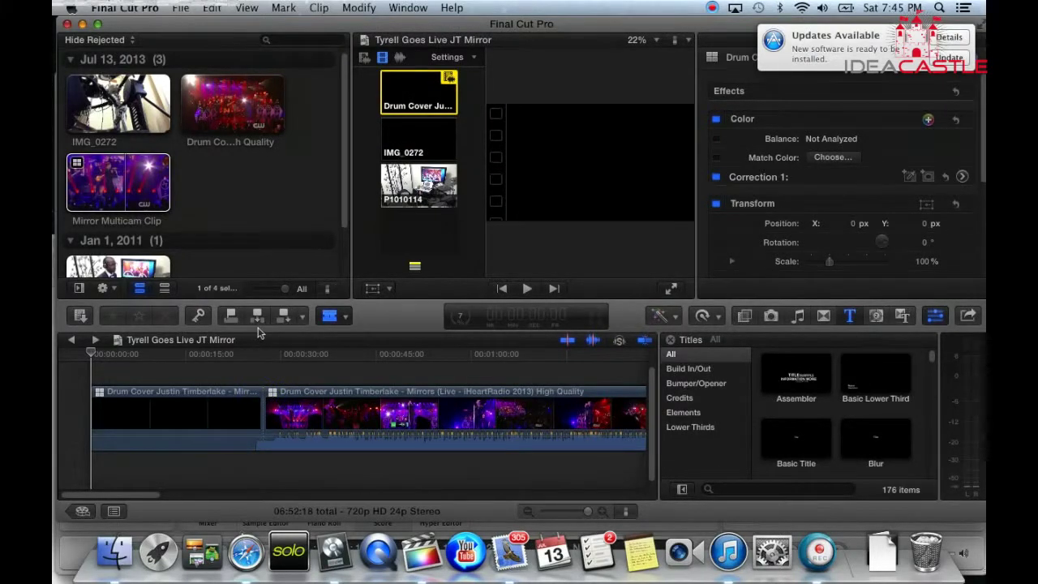
left_click(238, 422)
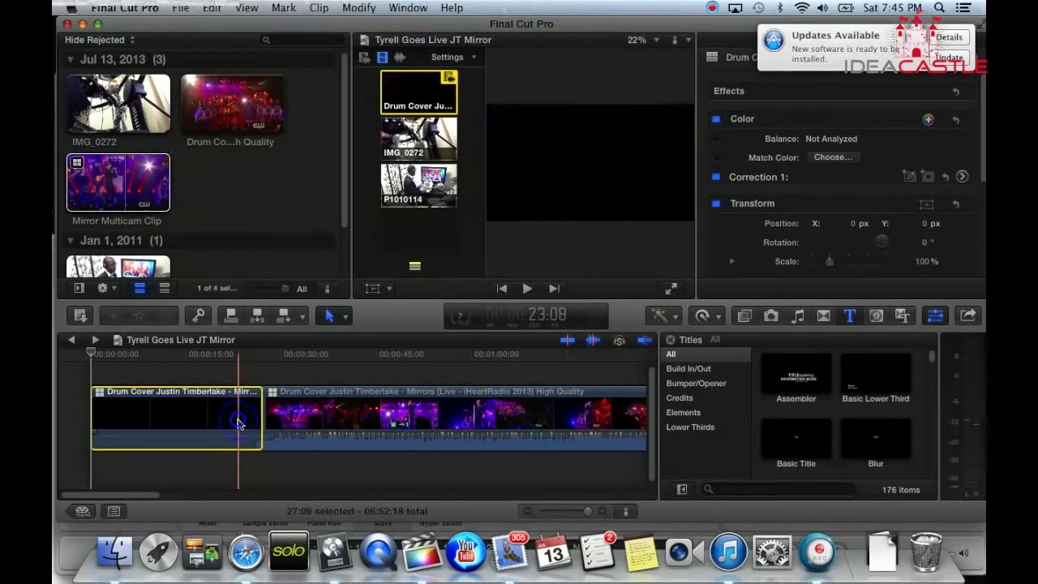
key("Delete")
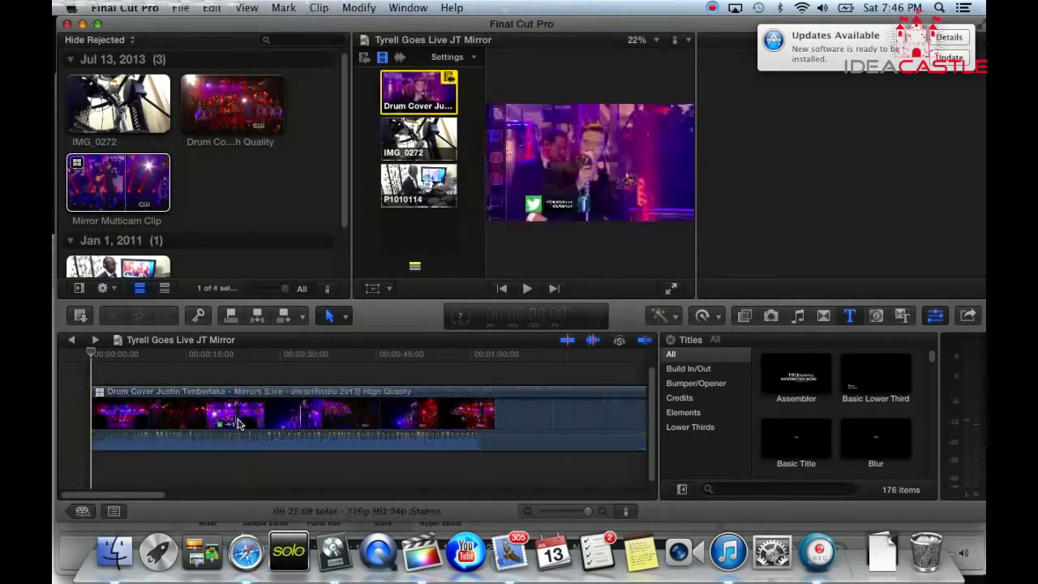
left_click(347, 318)
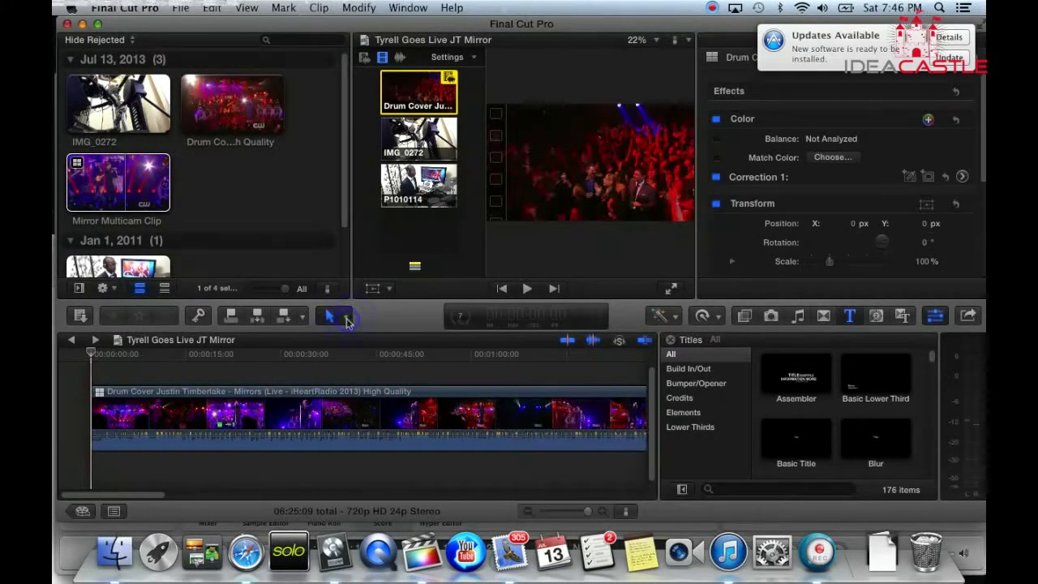
left_click(91, 387)
left_click(346, 316)
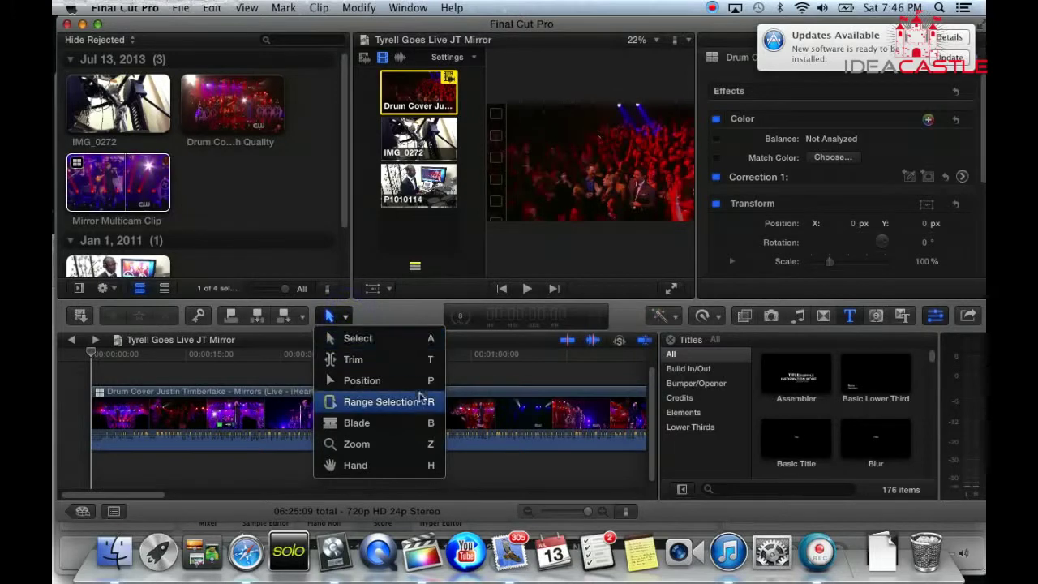
left_click(149, 377)
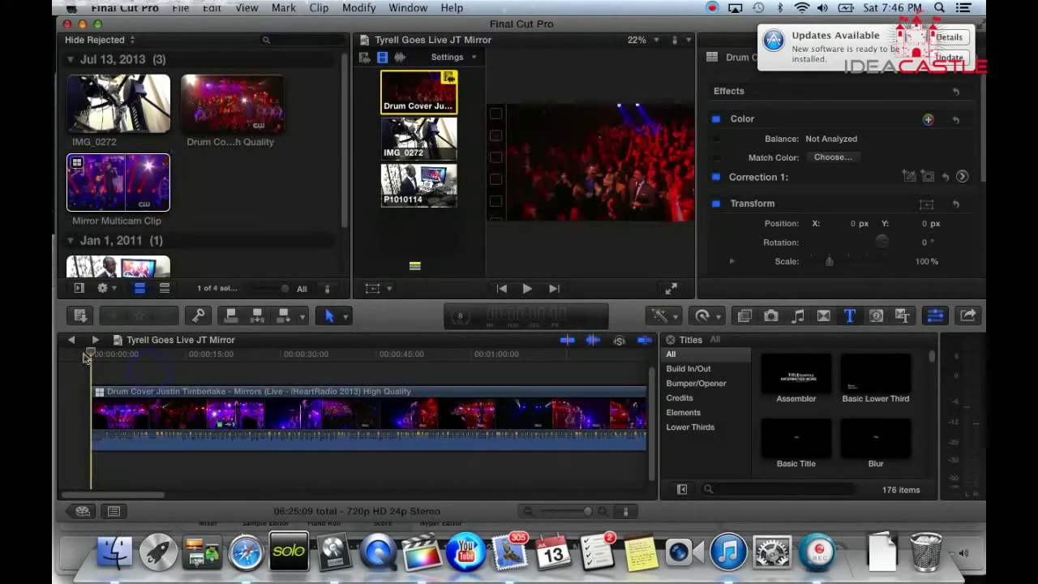
Step: Play the trimmed project from its start and stop at about 11 seconds
left_click(525, 290)
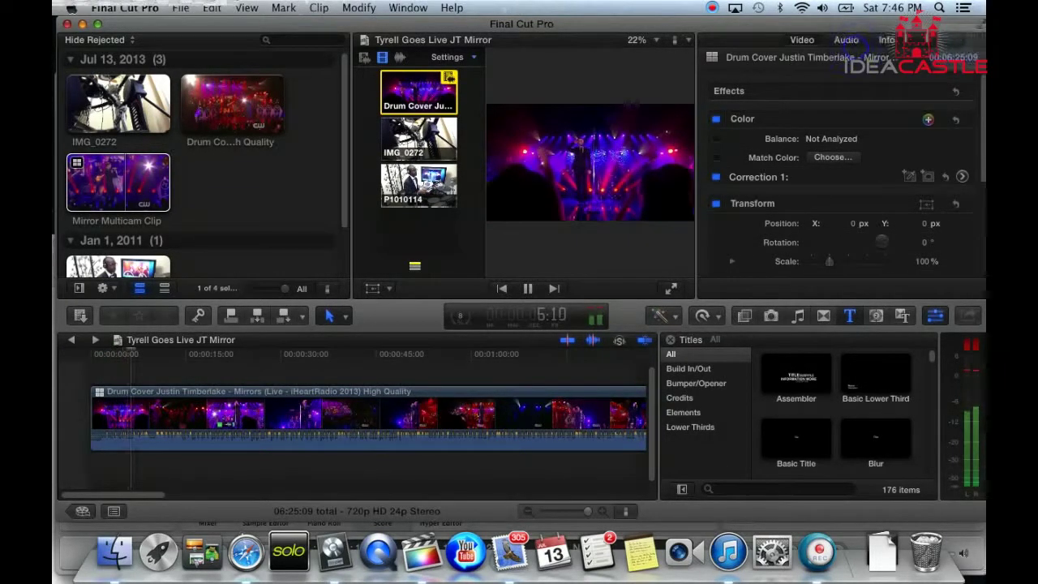
left_click(528, 289)
key("XF86AudioRaiseVolume")
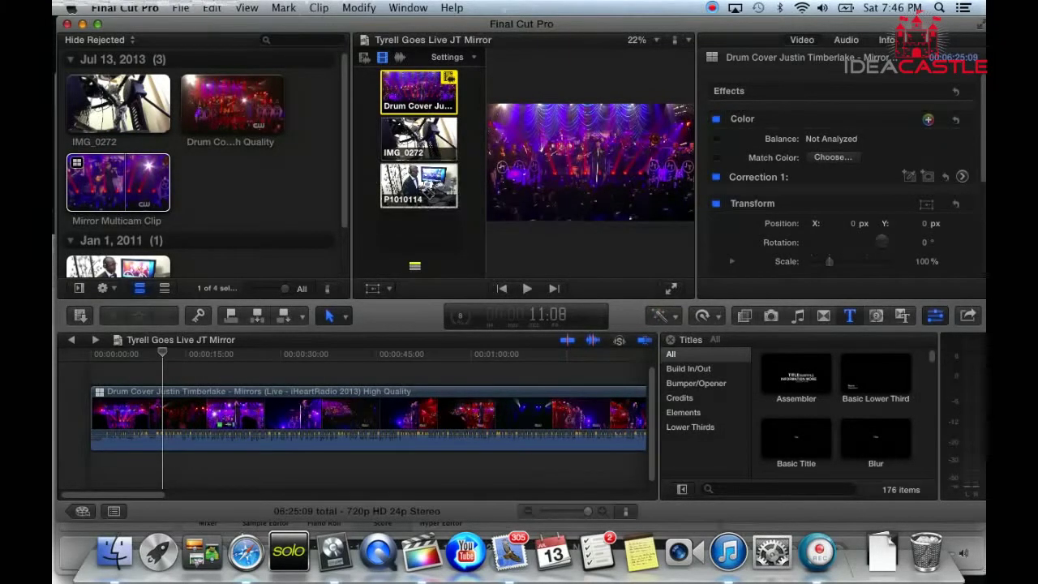
Step: Play from the start and cut the video live to P1010114 at 3:18, to IMG_0272 at about 8 seconds, and back to the Drum Cover angle
left_click_drag(162, 355, 94, 353)
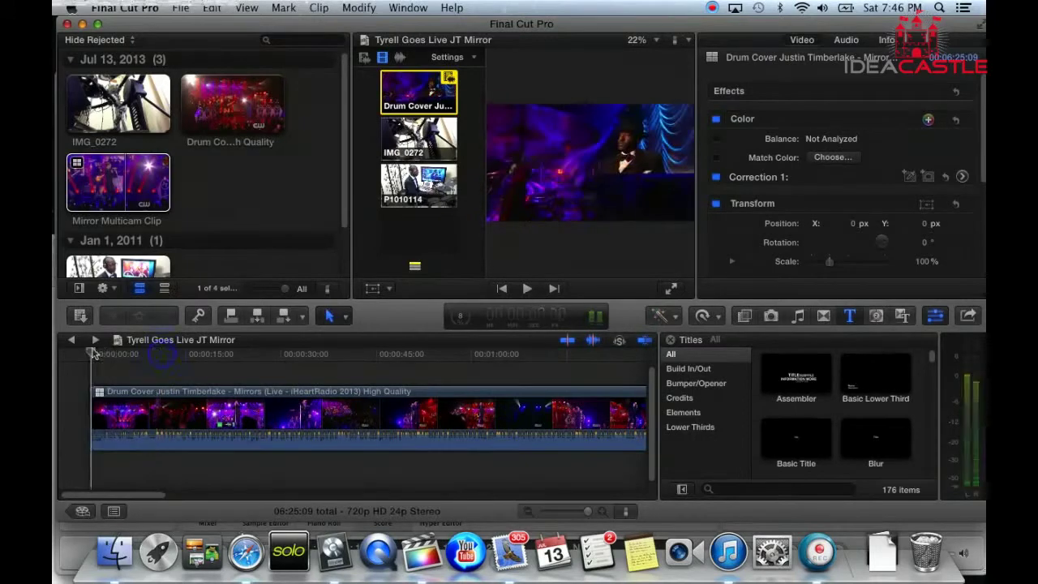
left_click(527, 290)
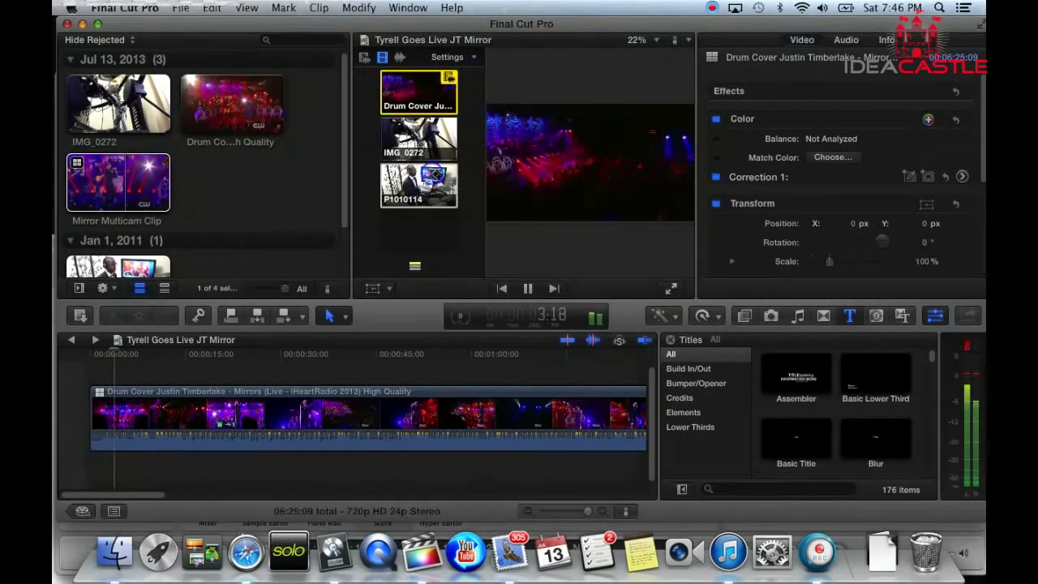
key("3")
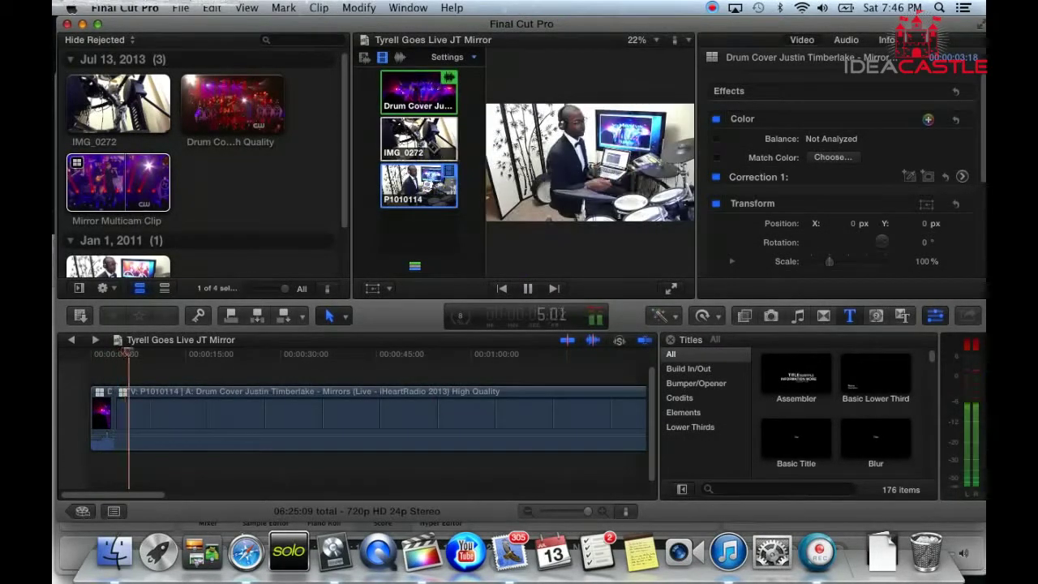
left_click(433, 146)
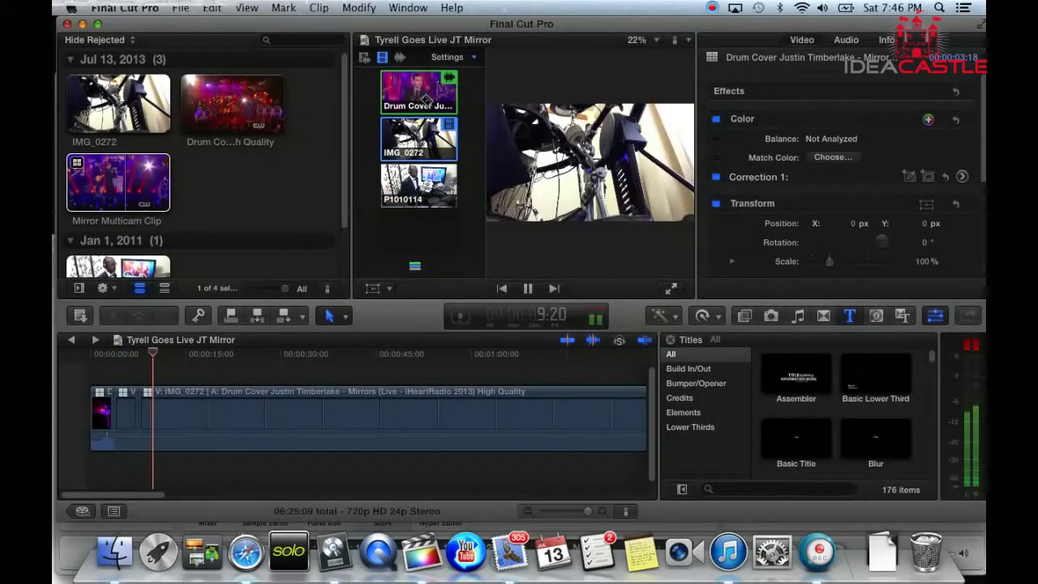
left_click(426, 103)
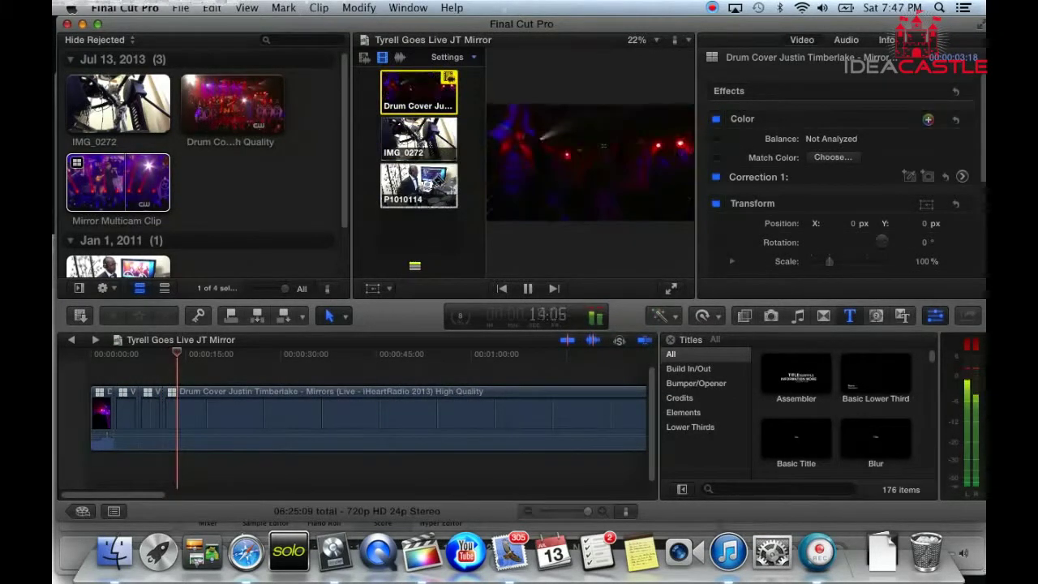
Step: Continue live cutting to P1010114 at about 15 seconds and back to Drum Cover, stop at 22:20, and dismiss the dropped-frames warning
left_click(444, 183)
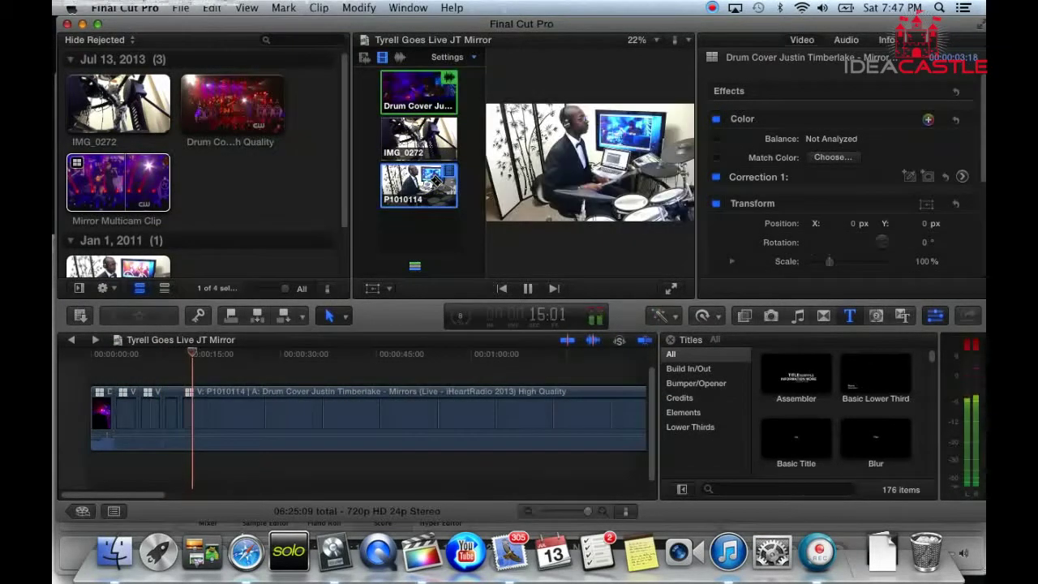
left_click(427, 96)
left_click(427, 96)
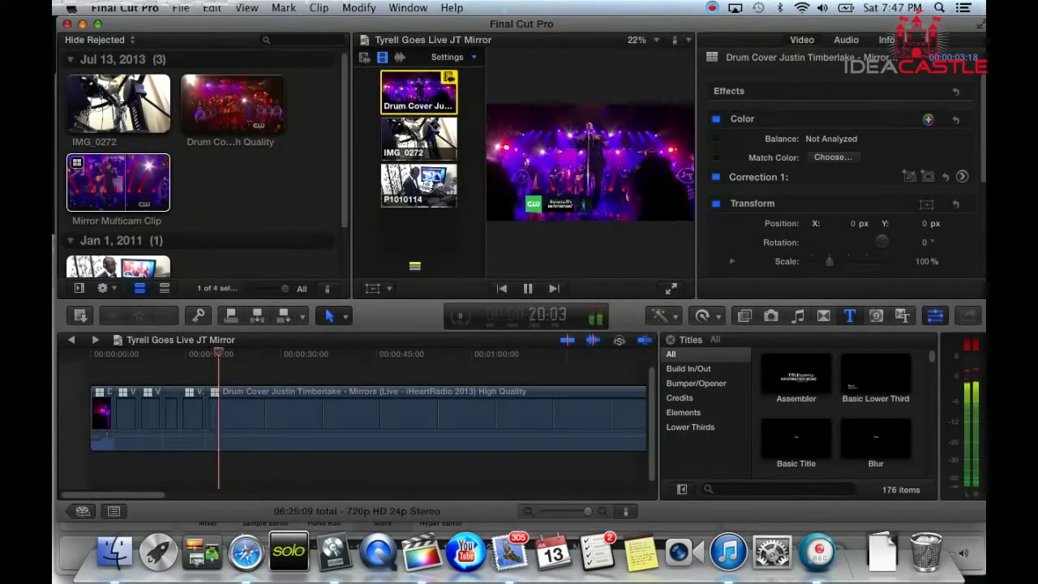
left_click(528, 289)
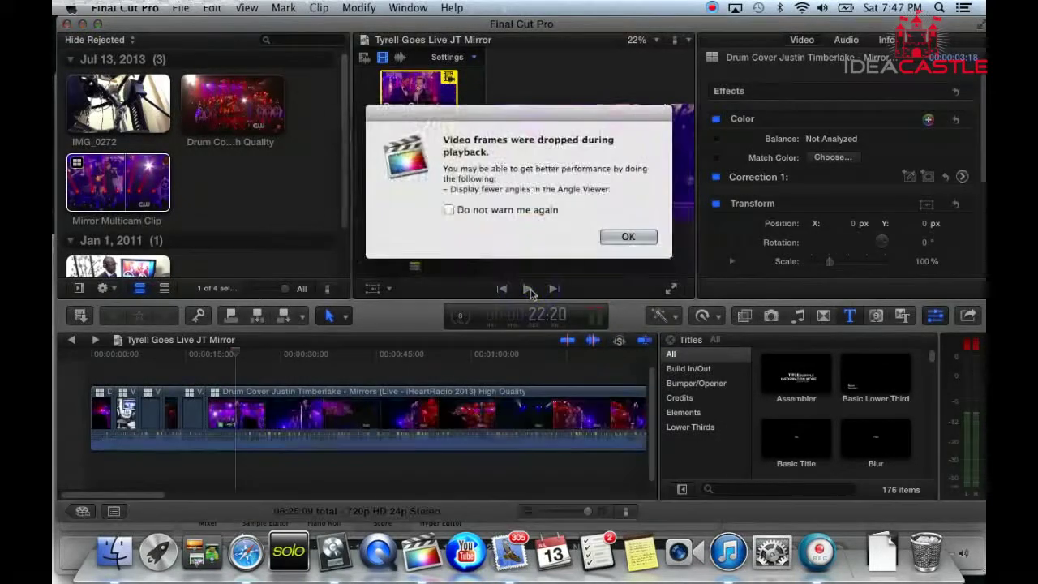
left_click(628, 237)
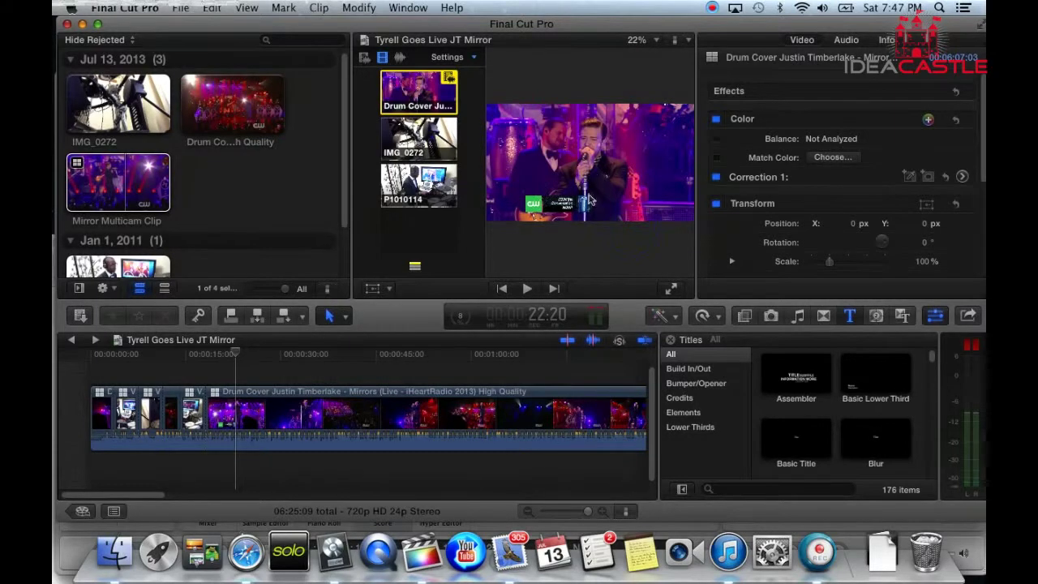